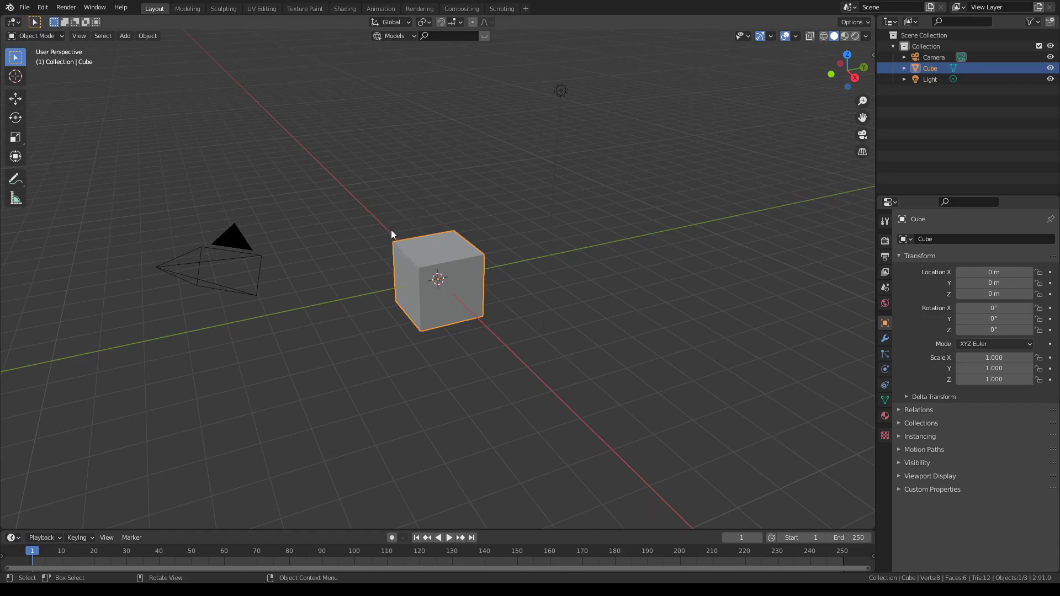
- Start a Sketch_N_Carve drawing session on the cube in Difference mode with Cut_Through enabled
key(ctrl+shift+x)
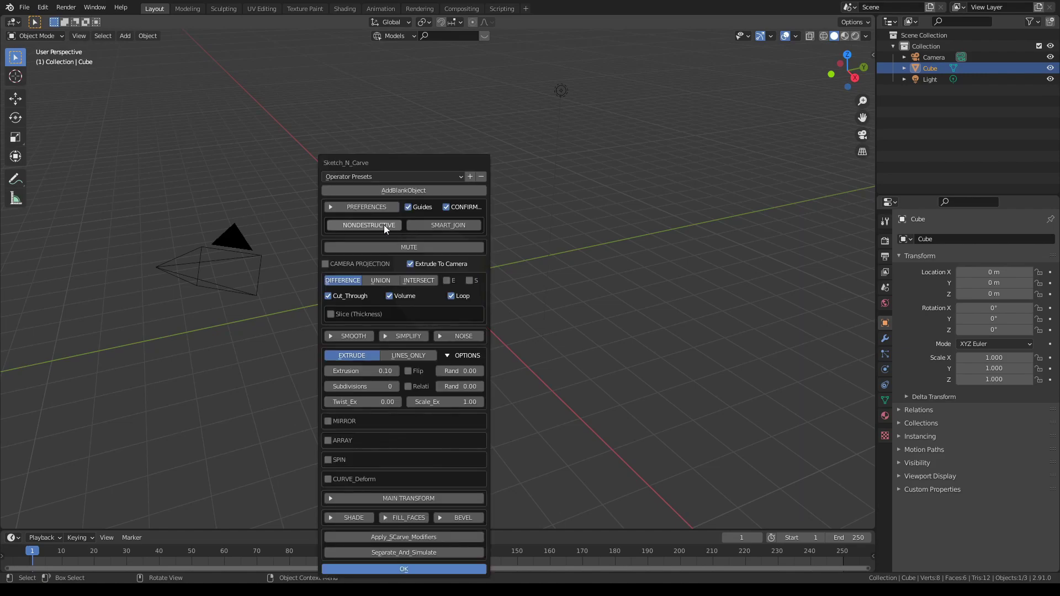
drag(403, 161, 395, 80)
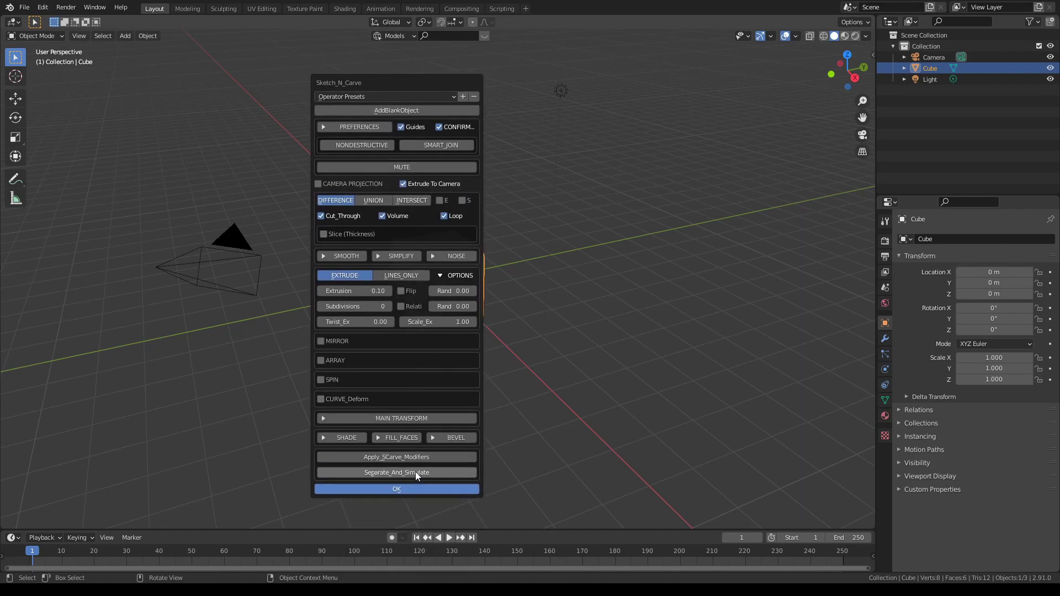
click(415, 489)
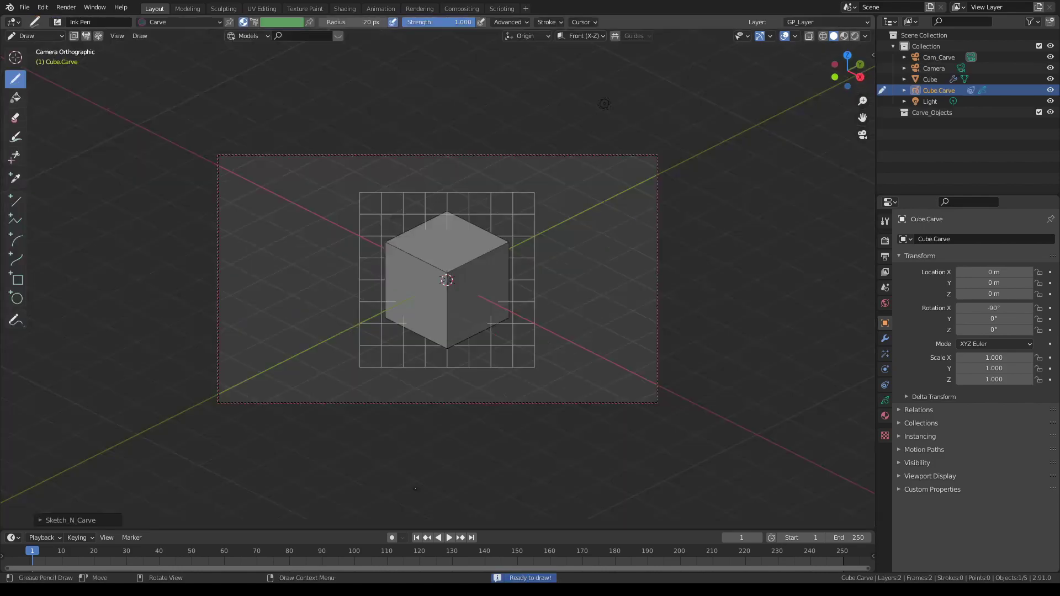
- In the front view, draw a slightly slanted rectangular carve stroke from above the cube into the middle of its top edge
middle_drag(433, 284, 497, 244)
scroll(497, 246, up, 3)
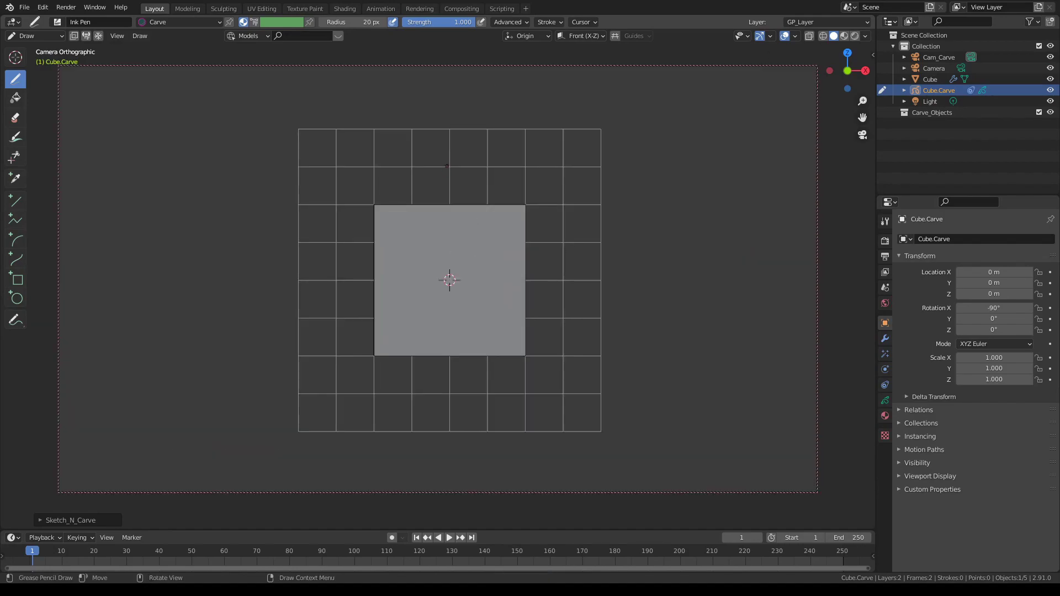
mouse_move(447, 150)
mouse_down()
mouse_move(434, 204)
mouse_move(478, 249)
mouse_move(493, 161)
mouse_up()
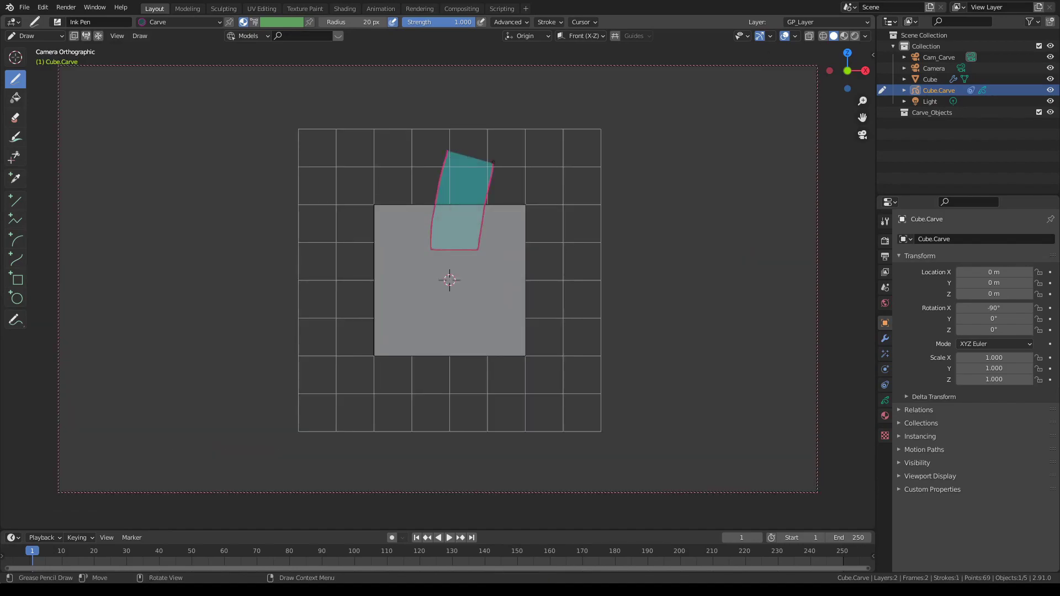
- Turn off the Sketch_N_Carve confirmation and cut the drawn notch through the cube
key(ctrl+shift+x)
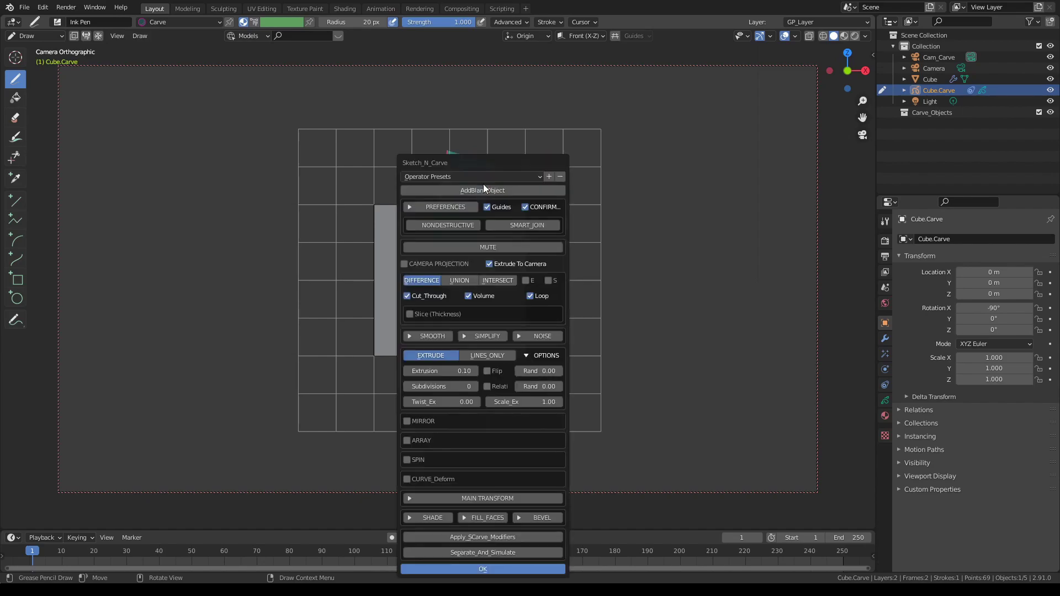
drag(494, 164, 274, 99)
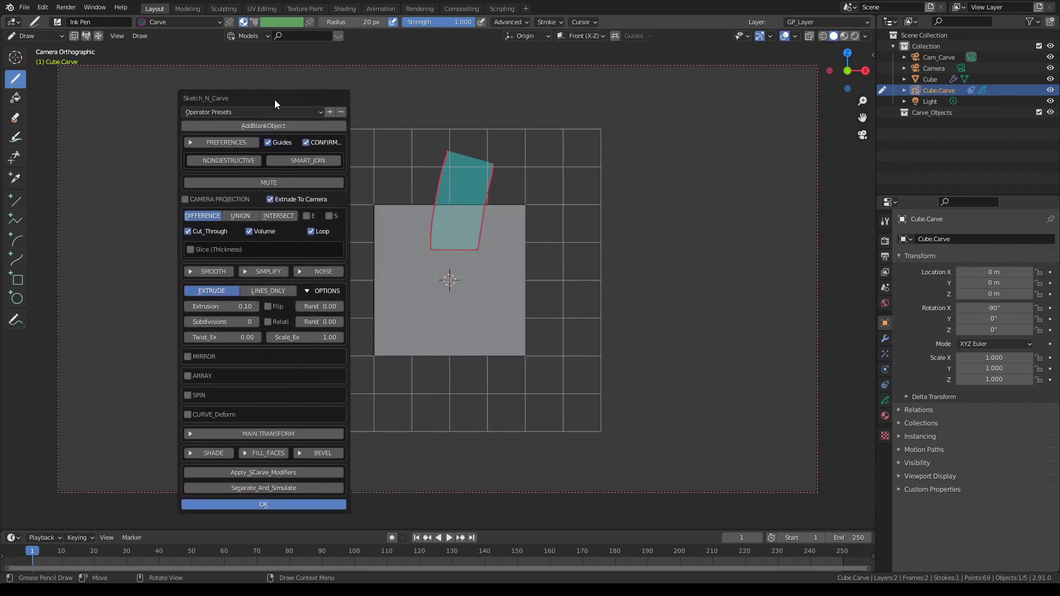
click(306, 142)
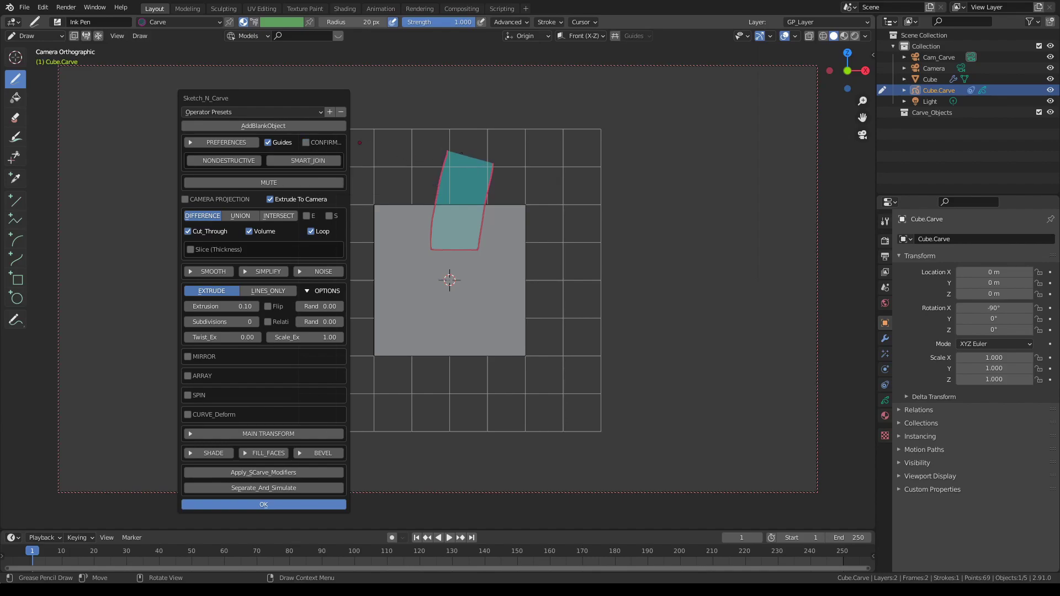
key(Return)
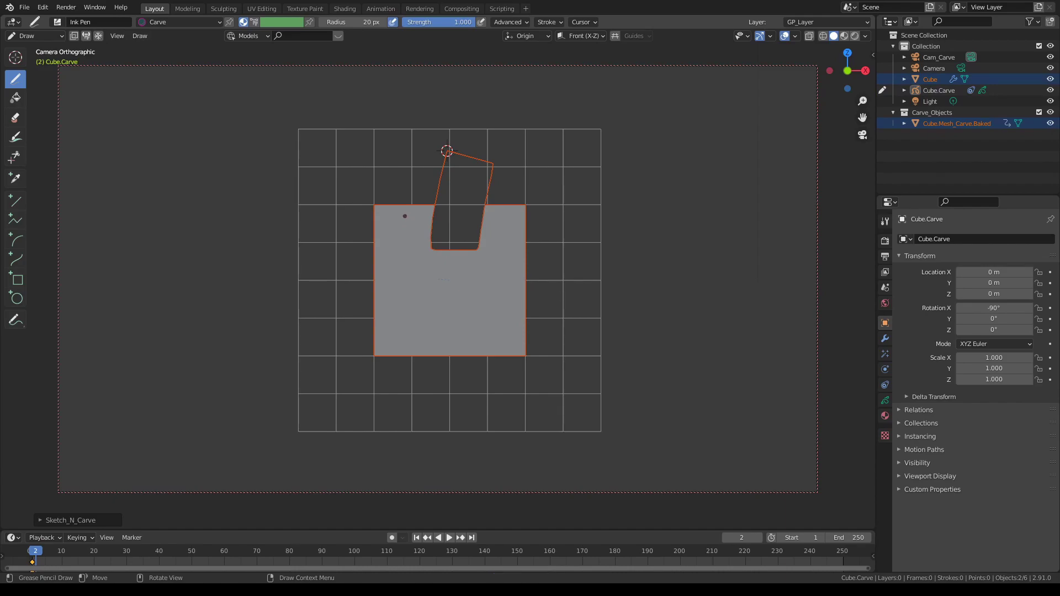
key(KP_0)
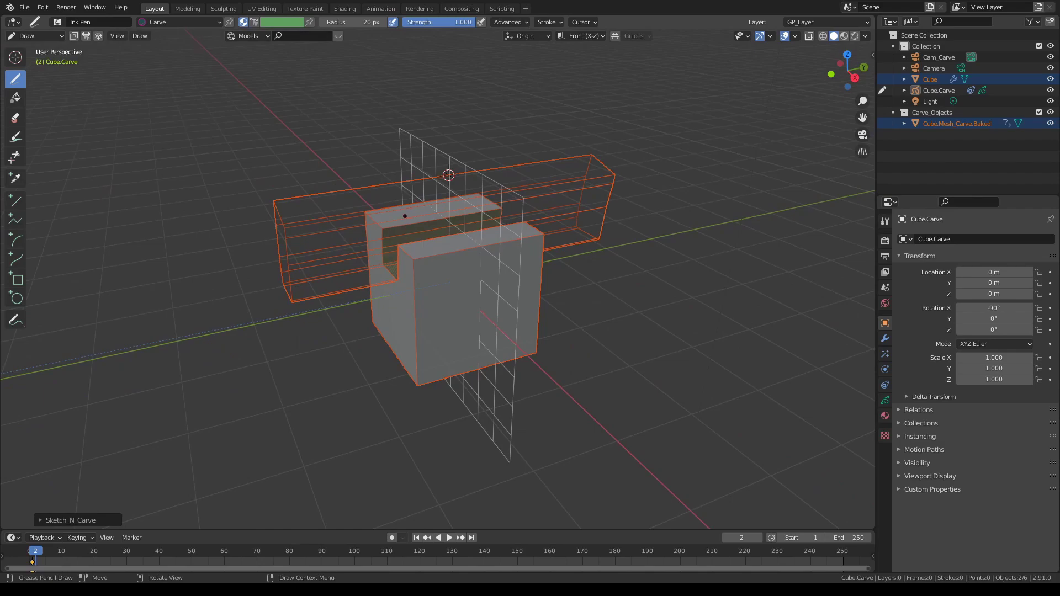
mouse_move(420, 222)
middle_down()
mouse_move(558, 216)
mouse_move(493, 193)
mouse_move(590, 203)
mouse_move(541, 201)
mouse_move(510, 216)
mouse_move(480, 200)
middle_up()
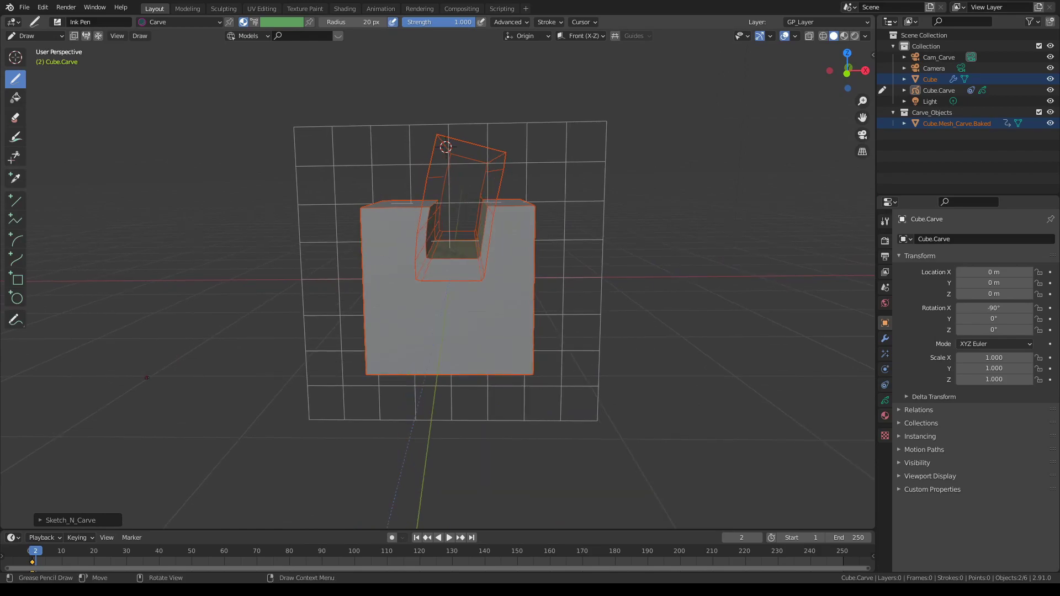
- Expand the Sketch_N_Carve operator settings and turn off Cut_Through for the notch
click(40, 520)
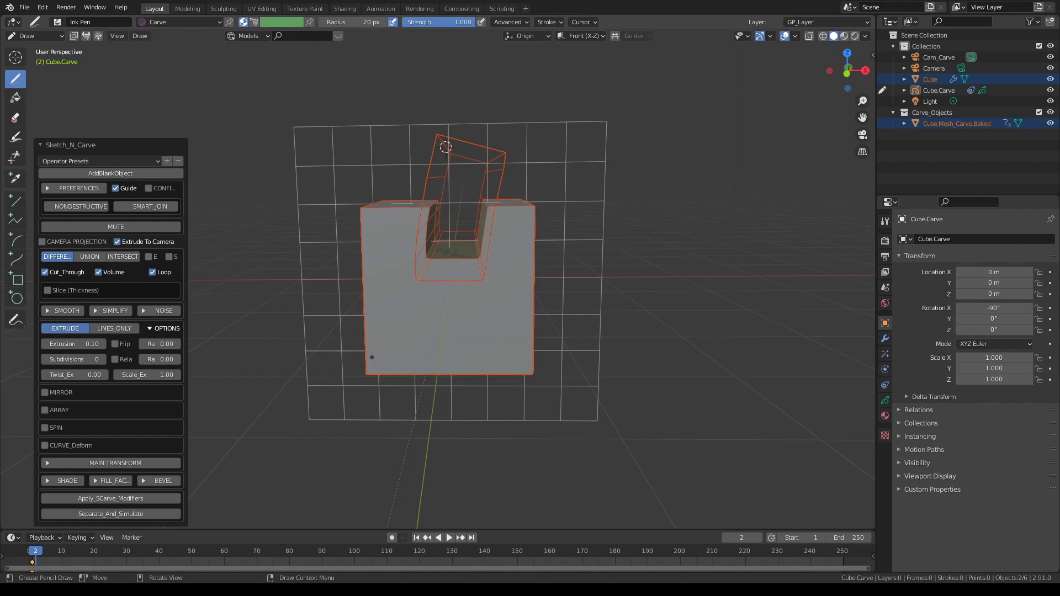
click(48, 271)
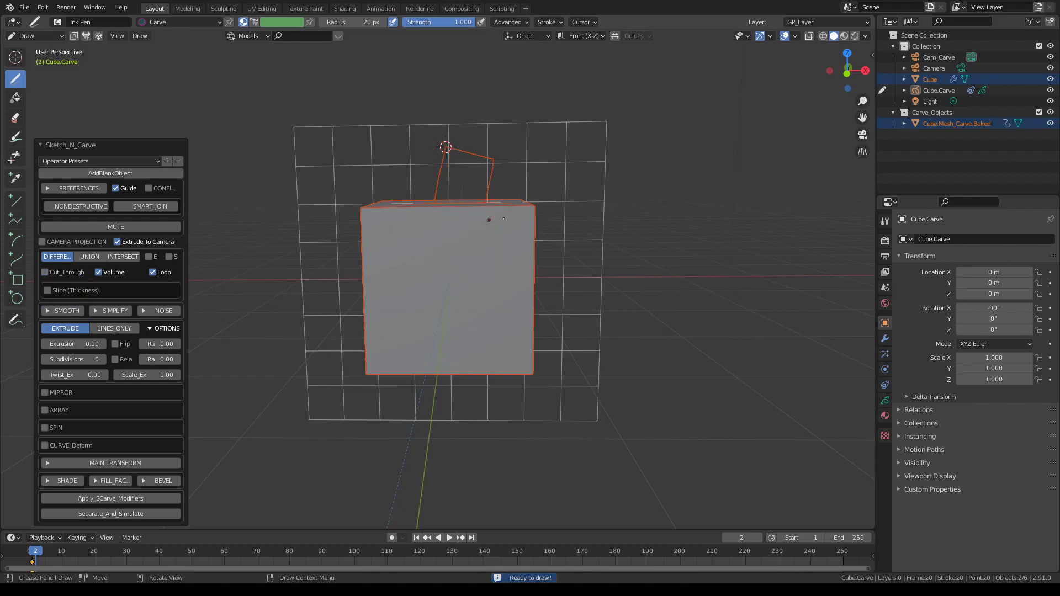
middle_drag(489, 210, 441, 253)
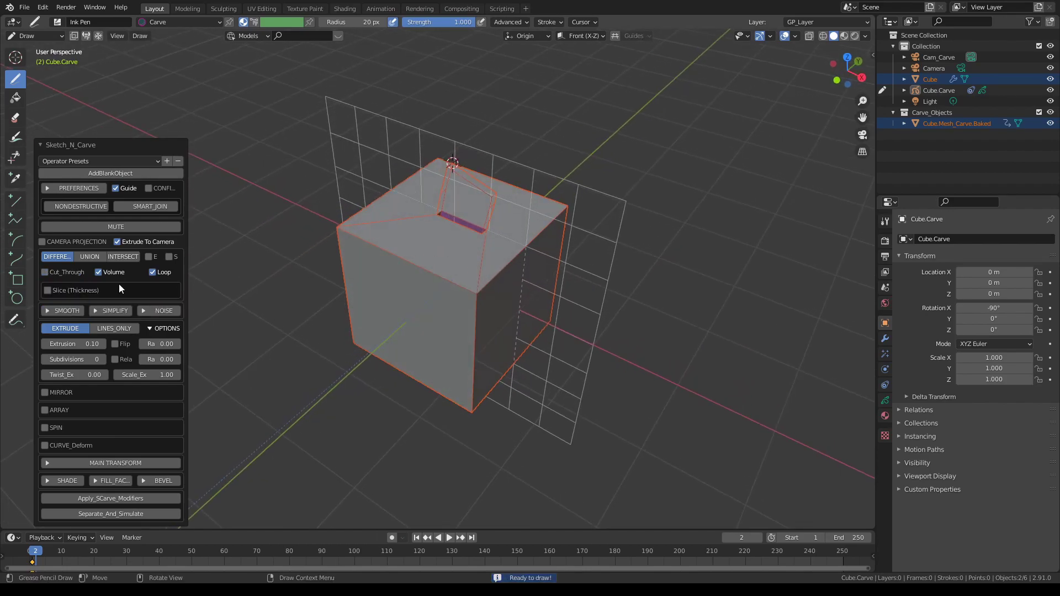
scroll(425, 255, up, 3)
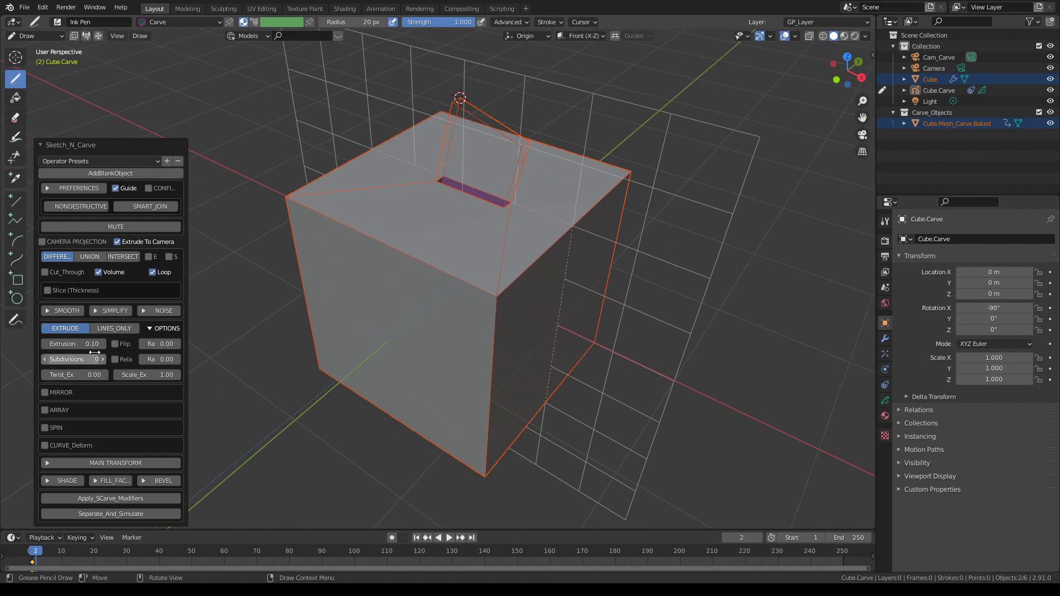
- Set the notch's extrusion depth to 1.49
mouse_move(65, 343)
mouse_down()
mouse_move(152, 344)
mouse_move(135, 346)
mouse_up()
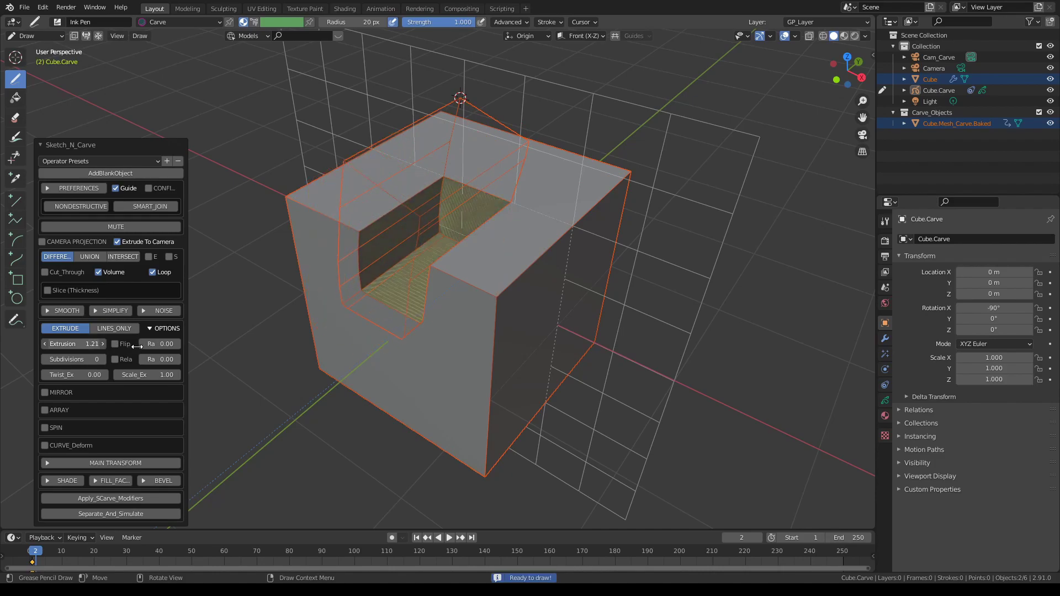
middle_drag(235, 322, 210, 323)
mouse_move(75, 344)
mouse_down()
mouse_move(20, 335)
mouse_move(100, 334)
mouse_up()
middle_drag(462, 279, 525, 251)
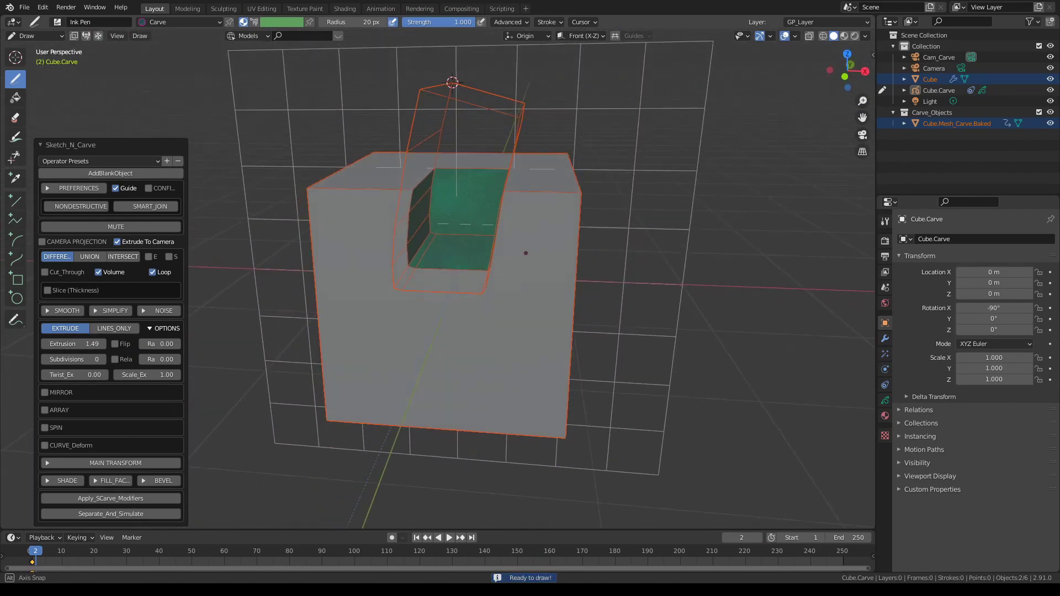
scroll(408, 294, down, 2)
mouse_move(408, 295)
middle_down()
mouse_move(416, 317)
mouse_move(405, 298)
middle_up()
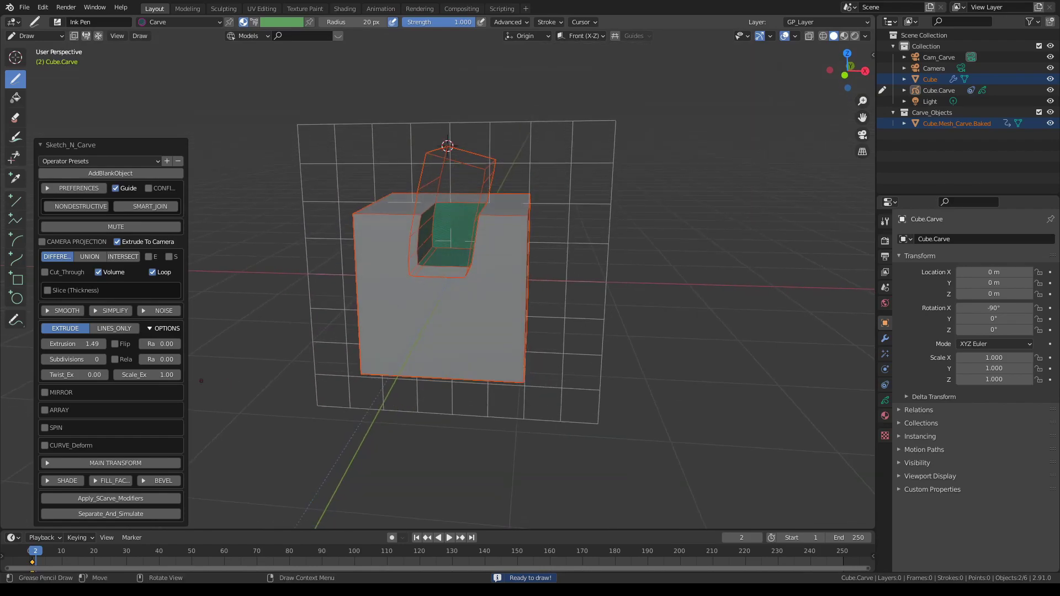
- Transform the notch cutter with X translation -0.15, Y rotation -21 and X scale 0.63
click(86, 462)
drag(71, 421, 49, 422)
drag(110, 436, 94, 436)
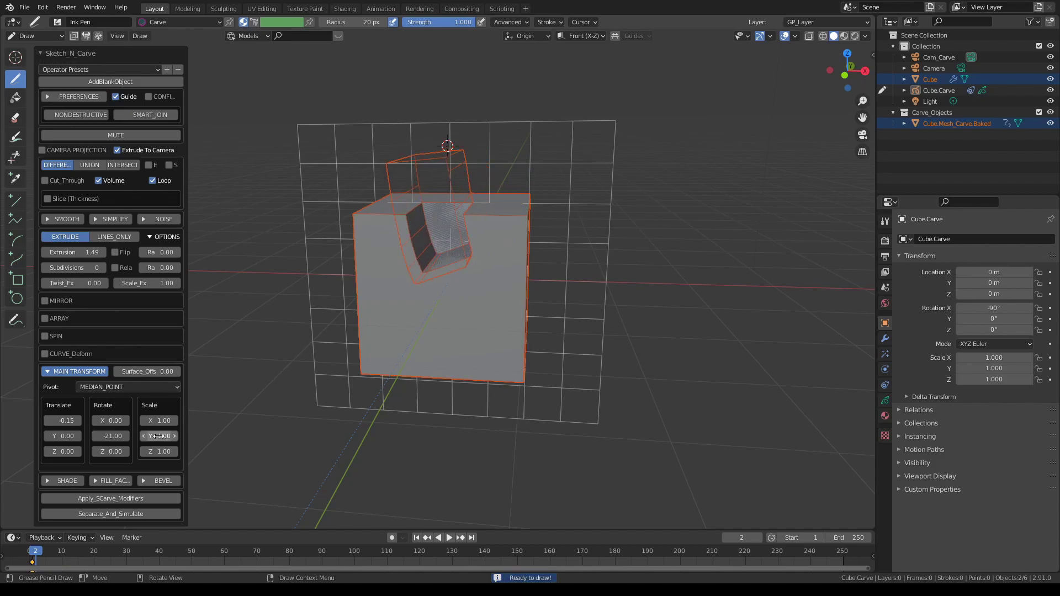
drag(160, 420, 136, 425)
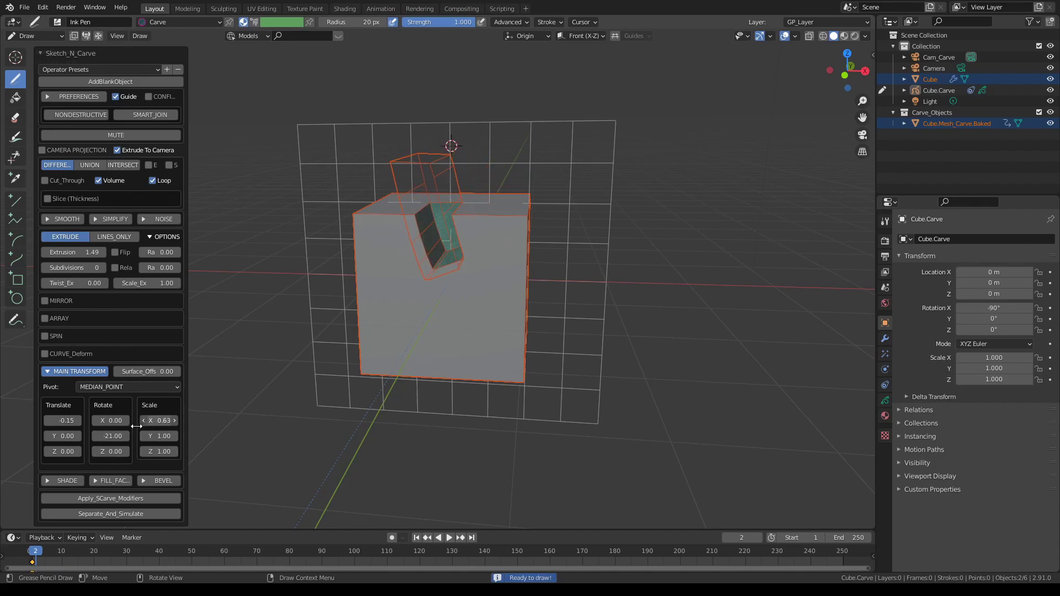
middle_drag(408, 297, 432, 309)
scroll(384, 318, up, 3)
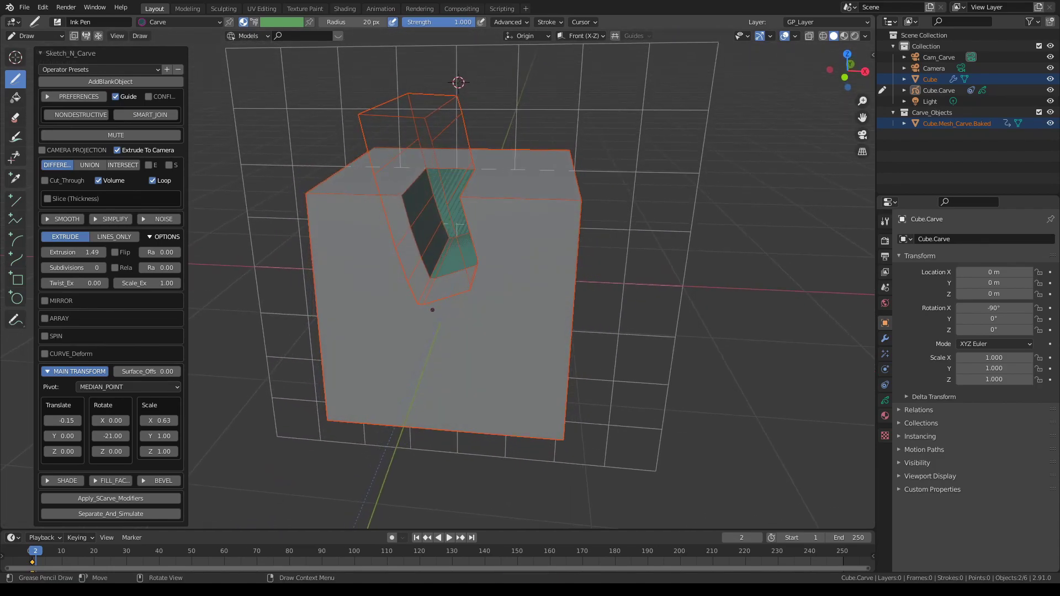
middle_drag(341, 188, 340, 179)
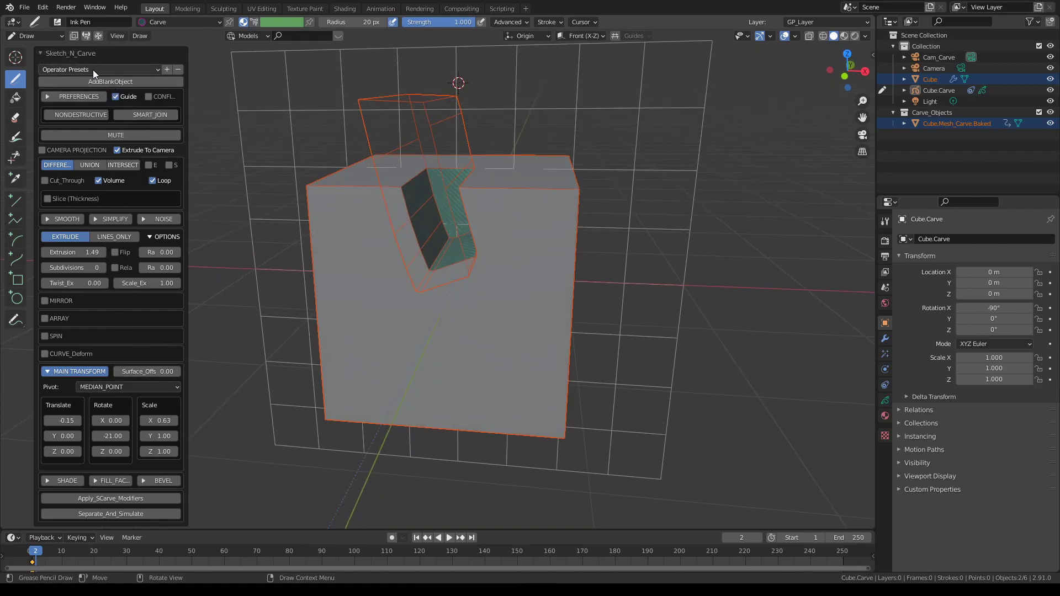
- Restore the operator defaults for the carve and turn the confirmation off again
click(78, 68)
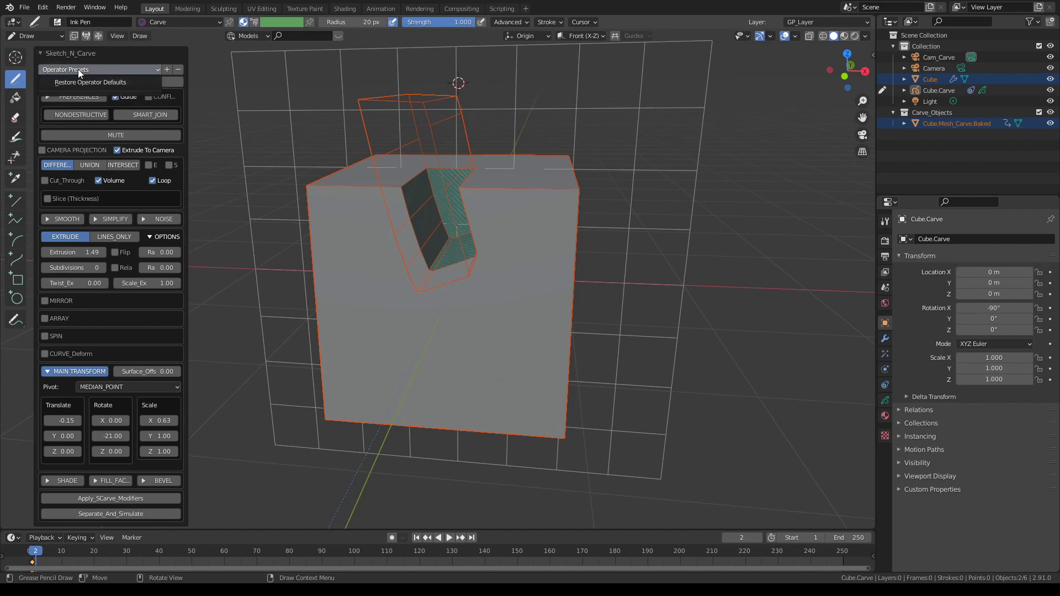
click(84, 81)
mouse_move(362, 174)
middle_down()
mouse_move(376, 170)
mouse_move(393, 199)
middle_up()
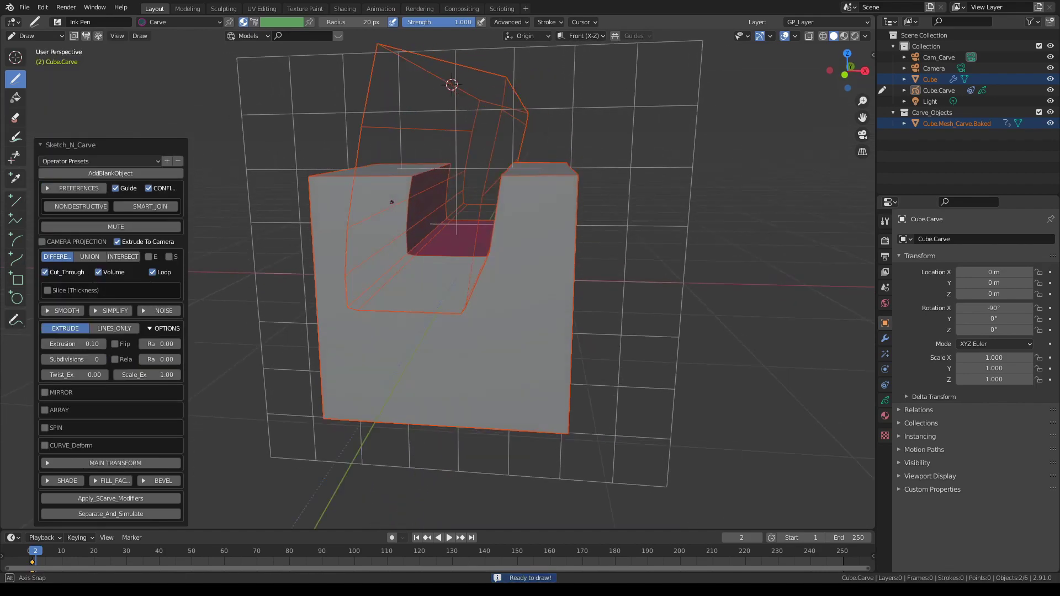
click(148, 188)
middle_drag(324, 189, 378, 191)
scroll(364, 193, down, 1)
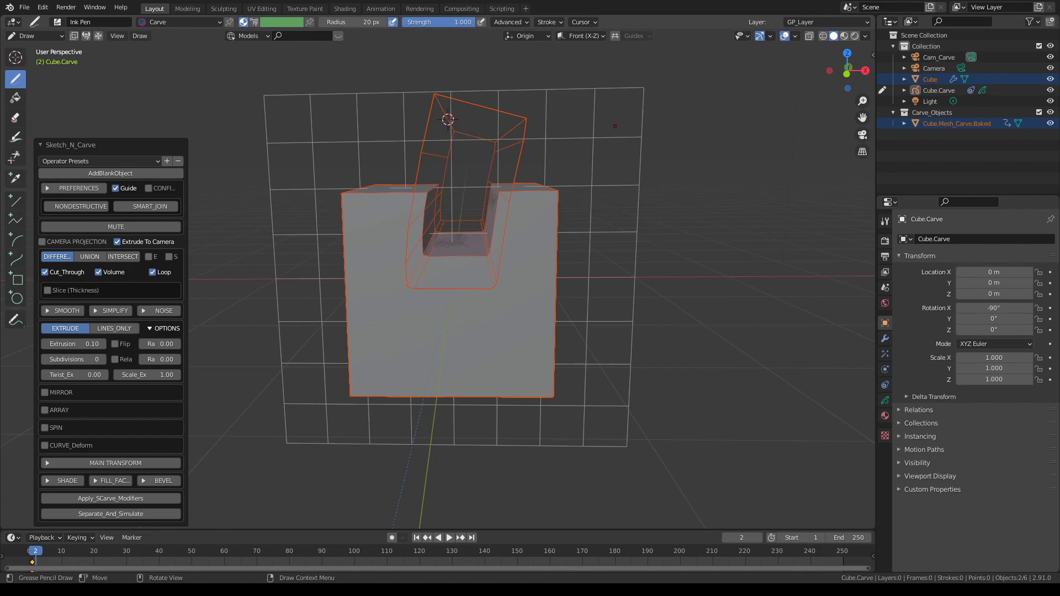
middle_drag(593, 142, 589, 141)
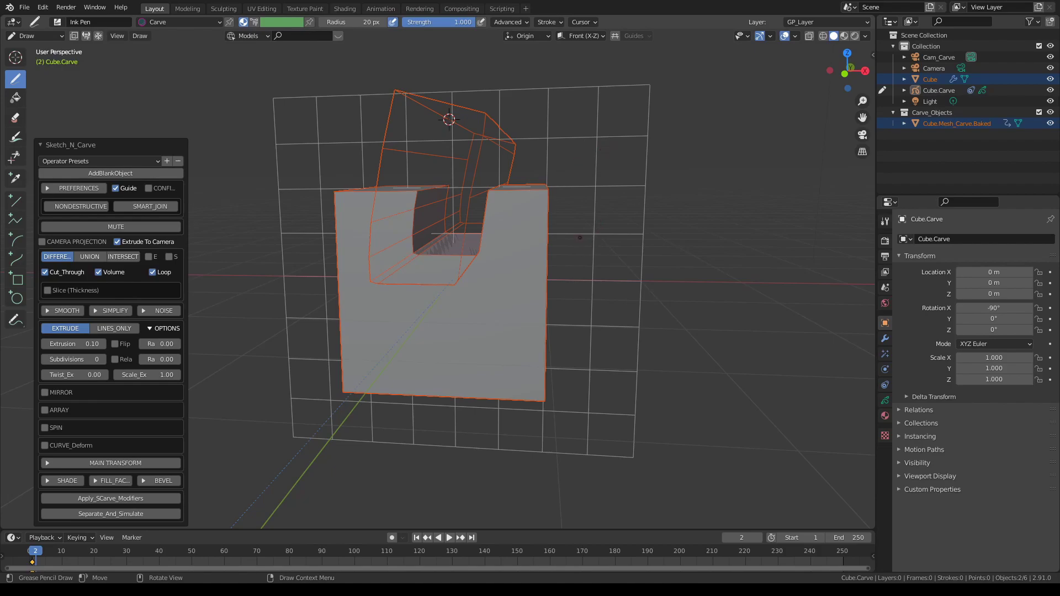
- From the camera view, draw a freehand branching shape that overlaps the cube's right edge to carve it
key(KP_0)
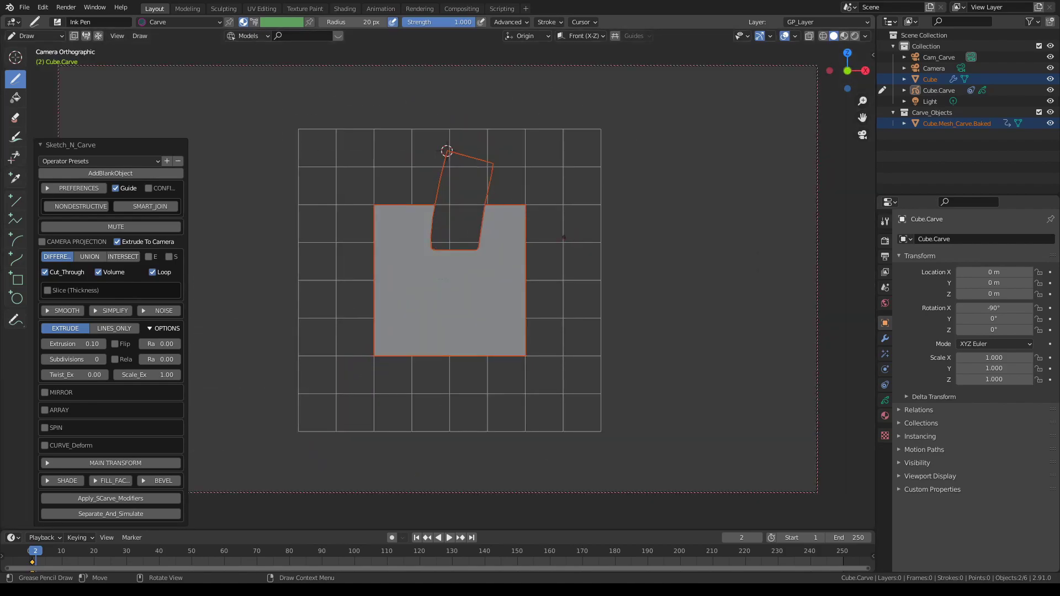
mouse_move(508, 260)
mouse_down()
mouse_move(585, 212)
mouse_move(588, 270)
mouse_move(546, 296)
mouse_move(504, 277)
mouse_up()
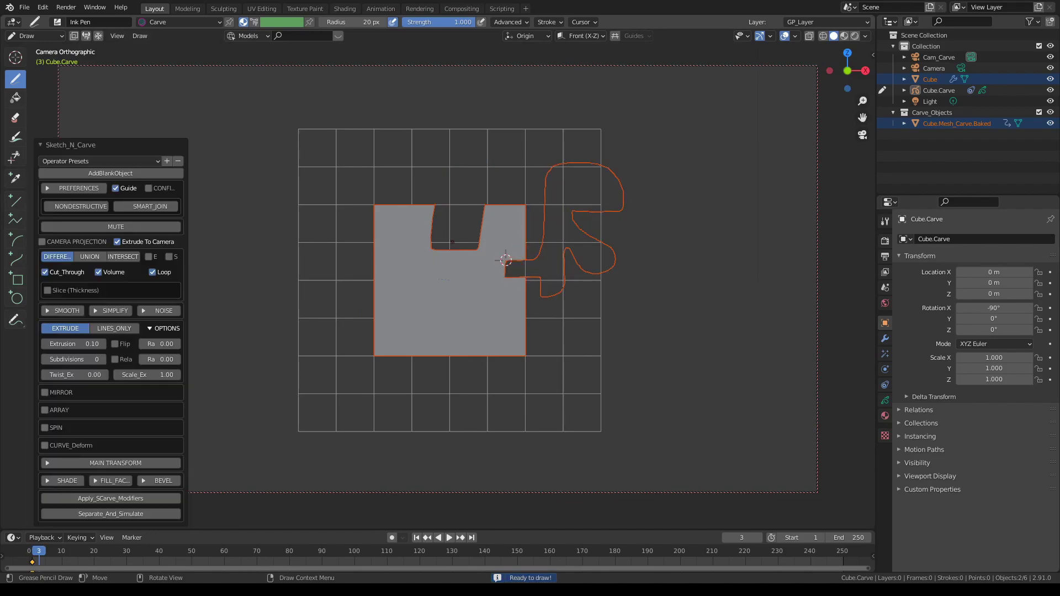
middle_drag(504, 277, 448, 292)
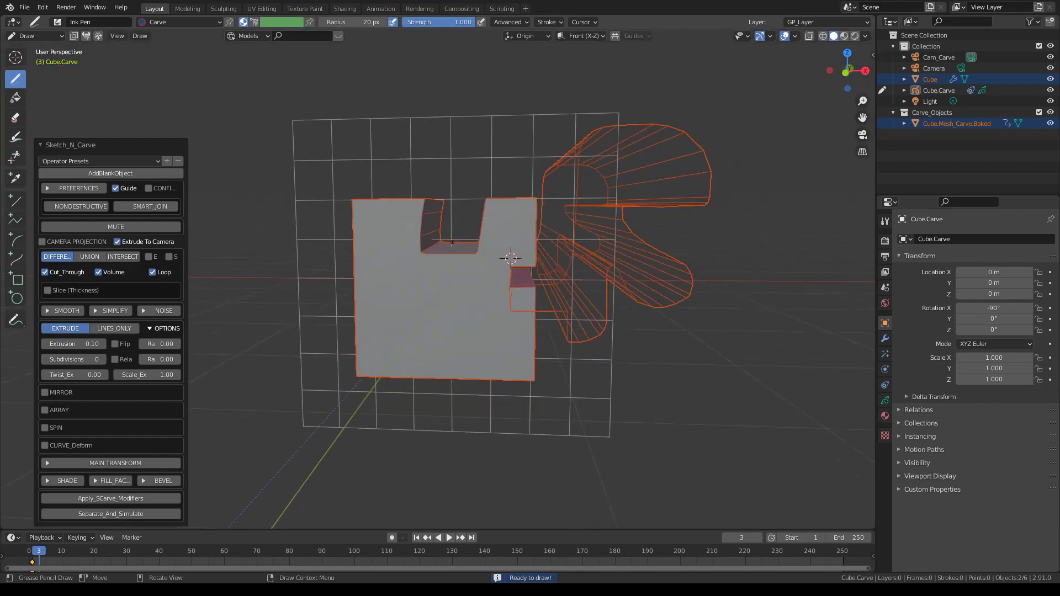
- Change the branching shape's boolean mode from Difference to Union so it joins the cube
key(KP_0)
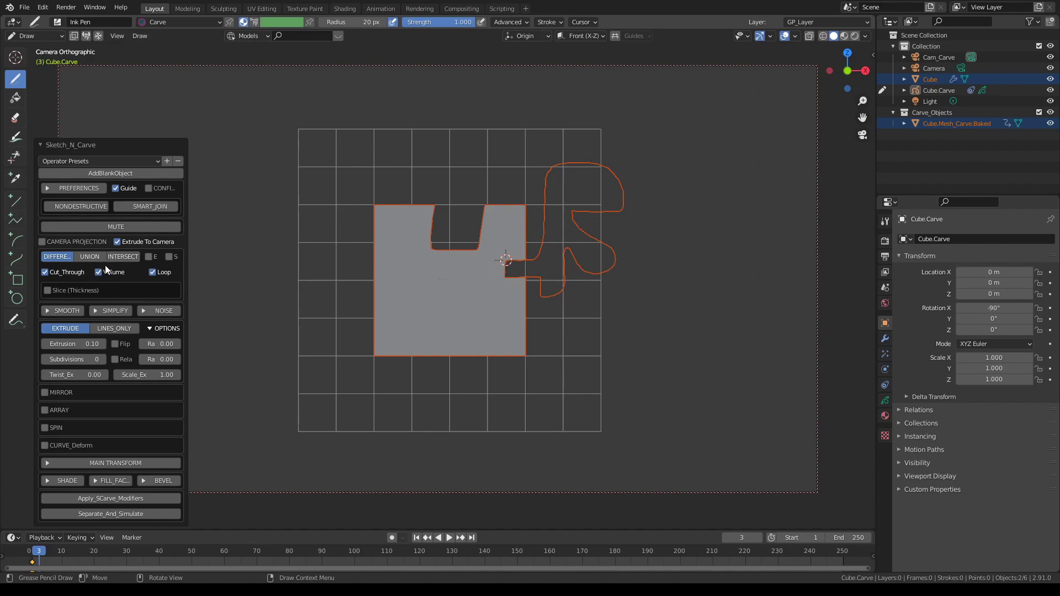
click(85, 254)
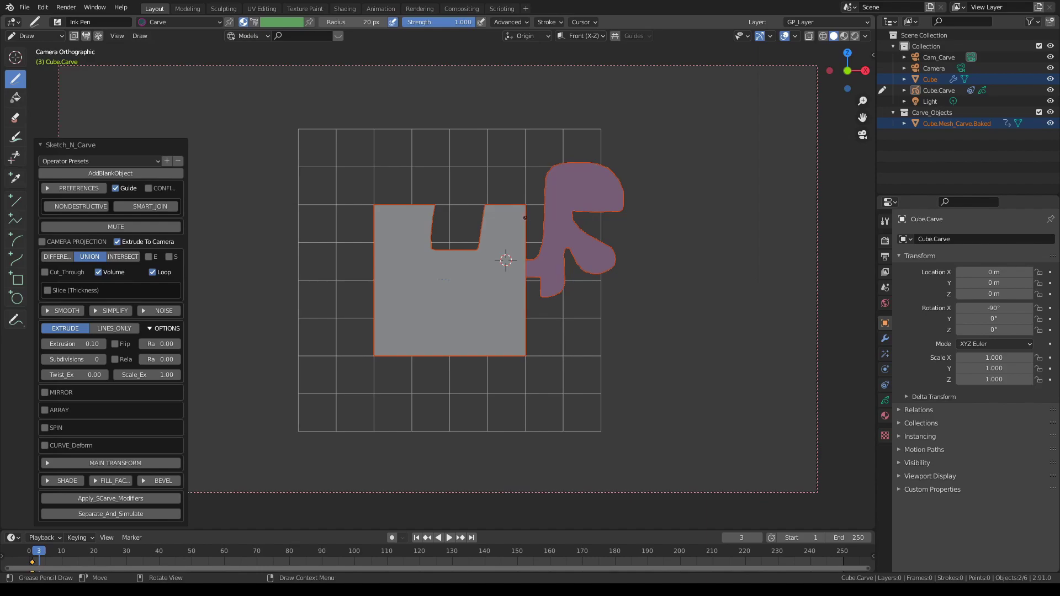
mouse_move(524, 217)
middle_down()
mouse_move(458, 227)
mouse_move(529, 225)
middle_up()
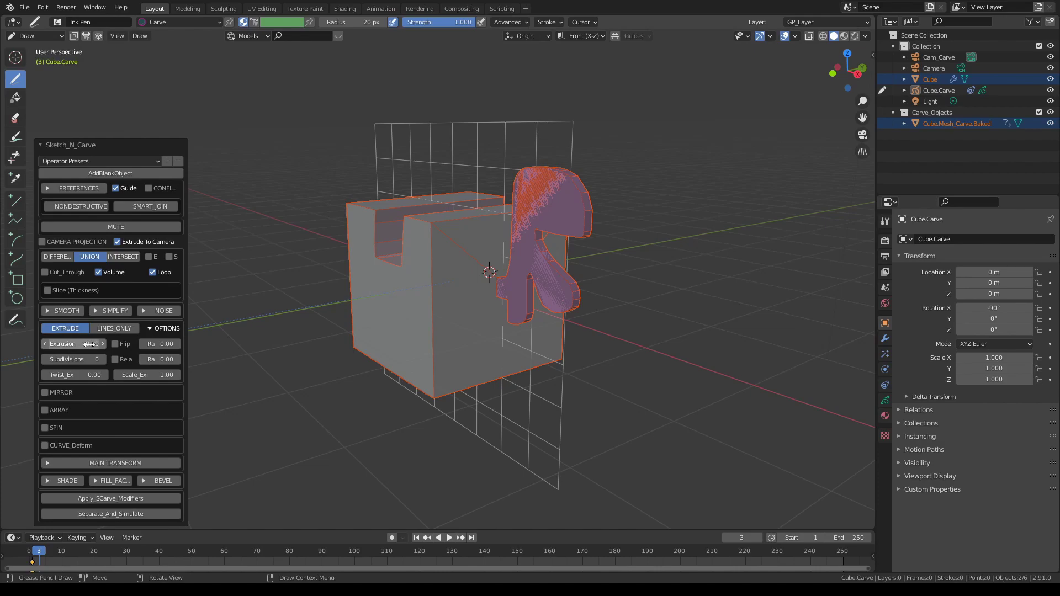
scroll(475, 293, up, 1)
scroll(475, 293, down, 1)
middle_drag(531, 243, 486, 267)
scroll(541, 241, up, 1)
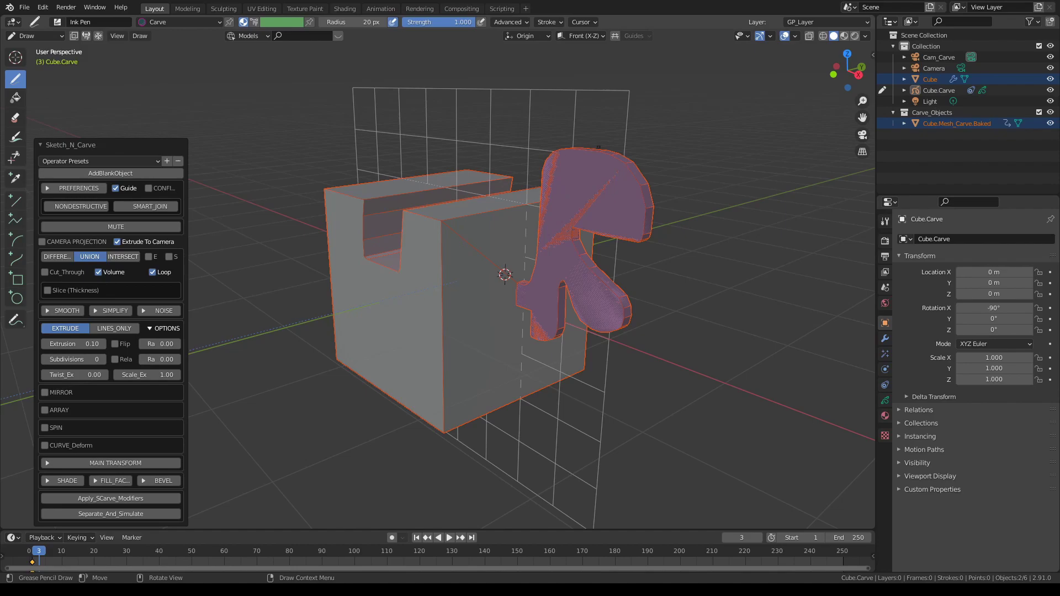
- Turn off the Guide option for the joined branching shape
click(116, 191)
mouse_move(554, 242)
middle_down()
mouse_move(582, 240)
mouse_move(459, 255)
mouse_move(494, 258)
middle_up()
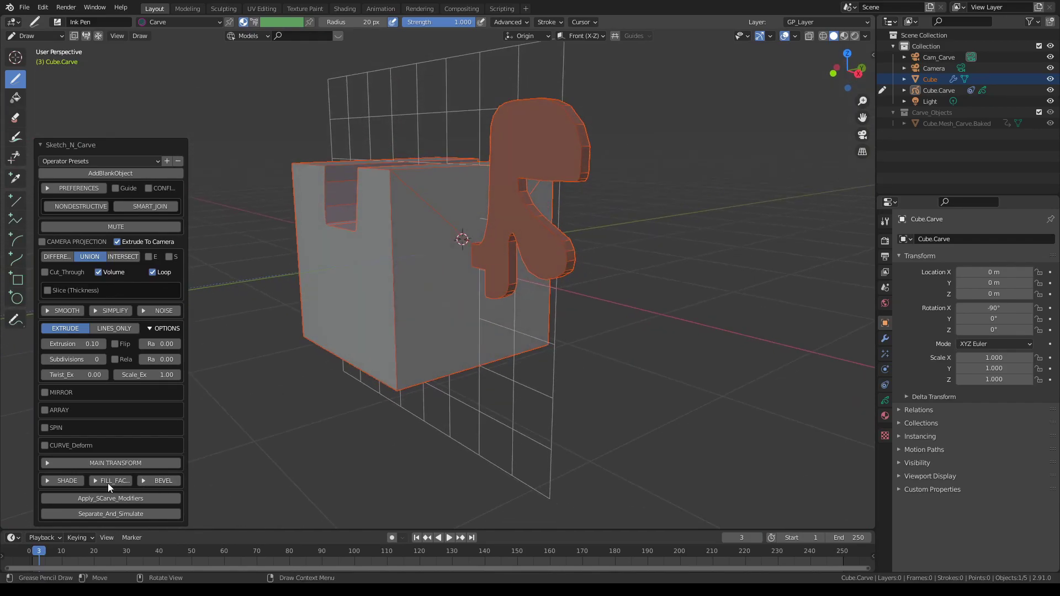
- Try moving the branching shape by X -0.01 and Y -0.02 with a slight Y rotation, and reset its transform to the defaults
click(90, 464)
drag(62, 421, 110, 436)
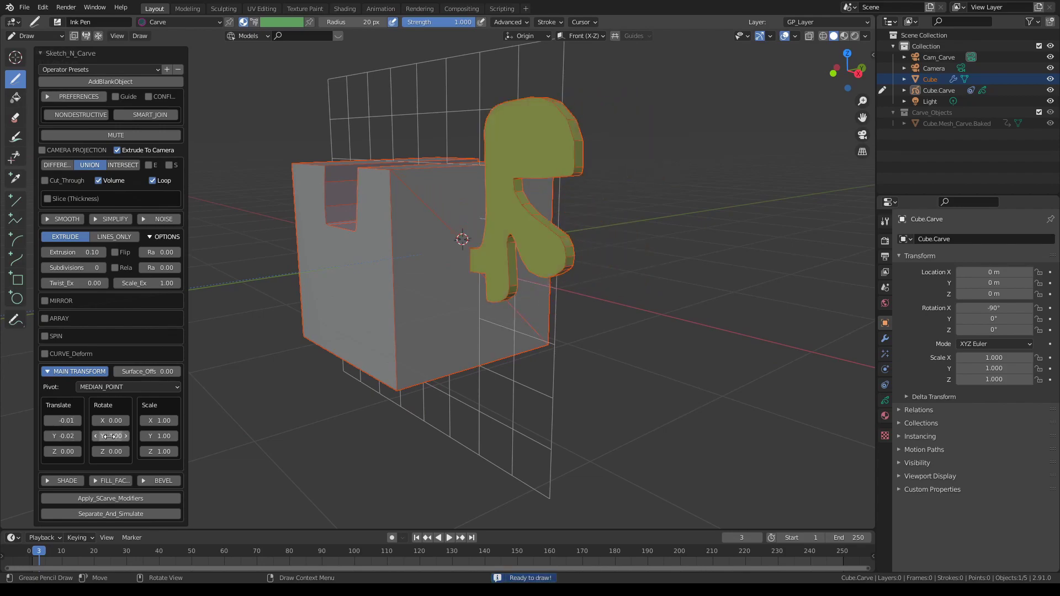
right_click(69, 425)
click(69, 425)
- Draw two freehand rounded shapes, one above the cube's notch and one above its right side, and convert each to a union mesh
middle_drag(456, 293, 486, 227)
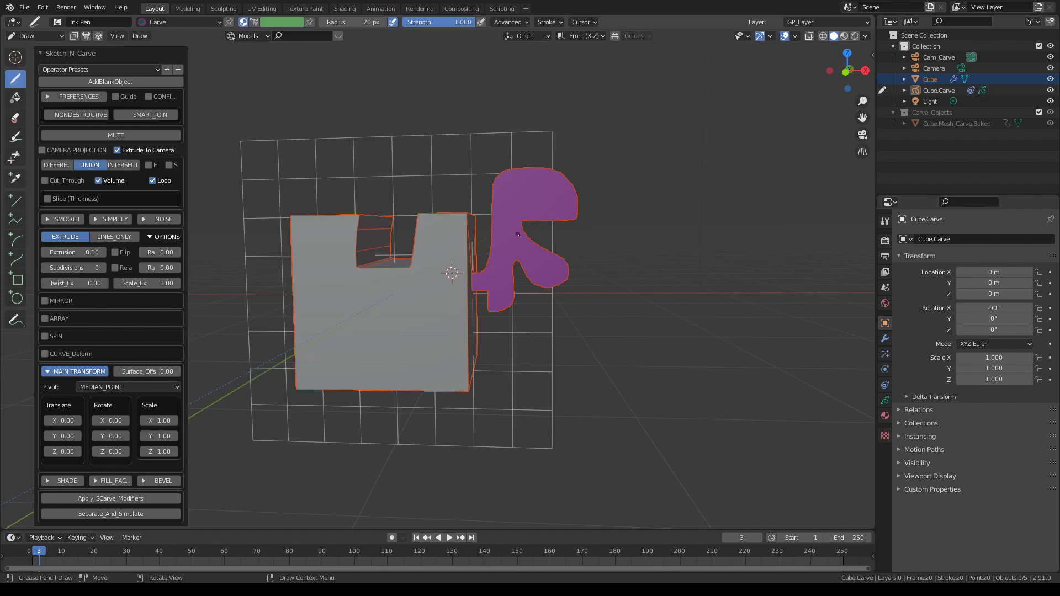
middle_drag(548, 253, 537, 253)
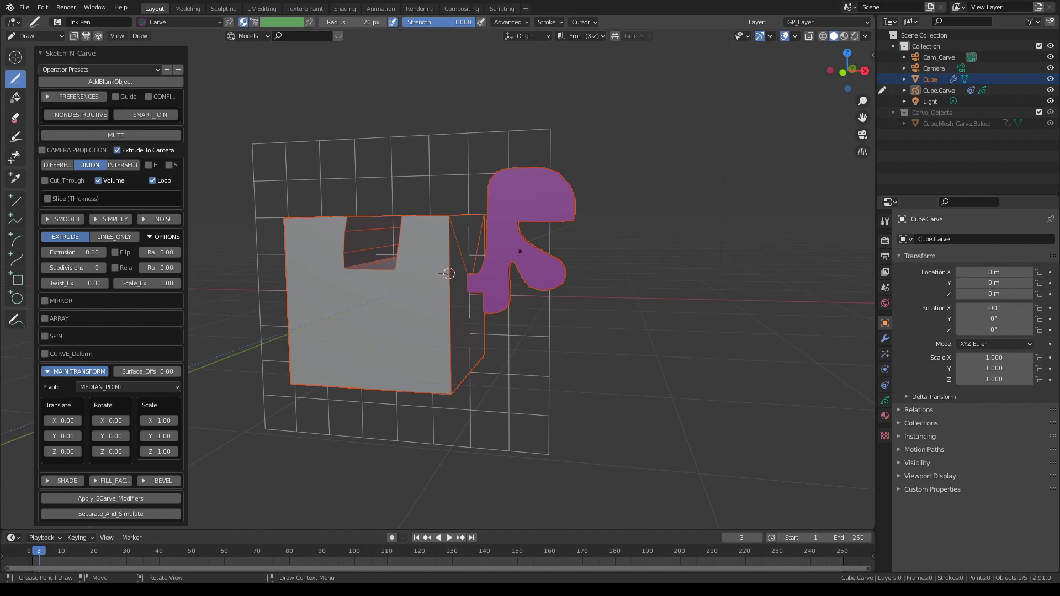
mouse_move(503, 251)
middle_down()
mouse_move(520, 251)
mouse_move(506, 244)
middle_up()
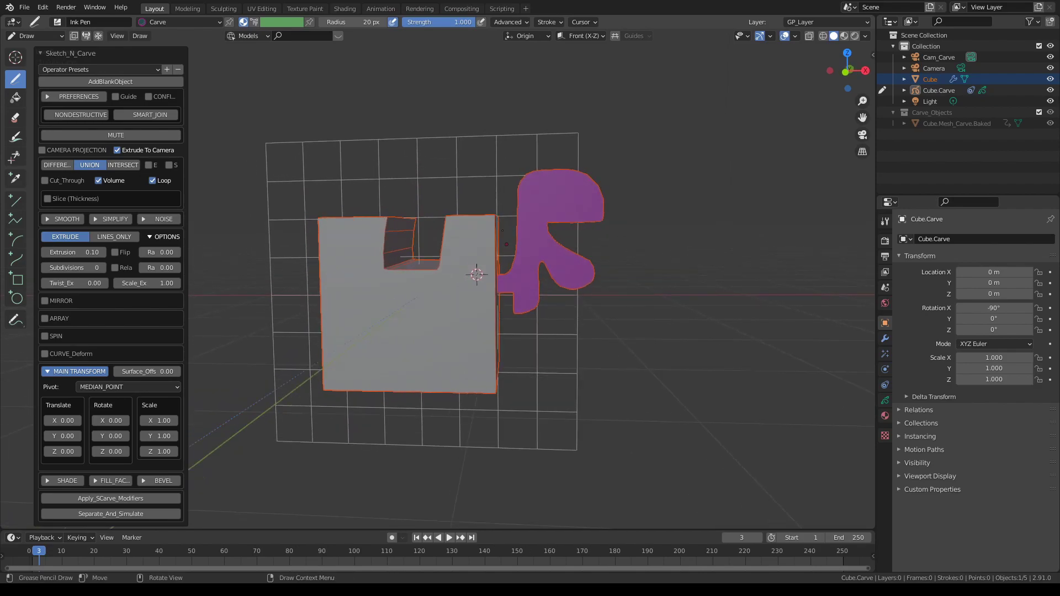
mouse_move(424, 161)
mouse_down()
mouse_move(418, 190)
mouse_move(433, 149)
mouse_up()
key(n)
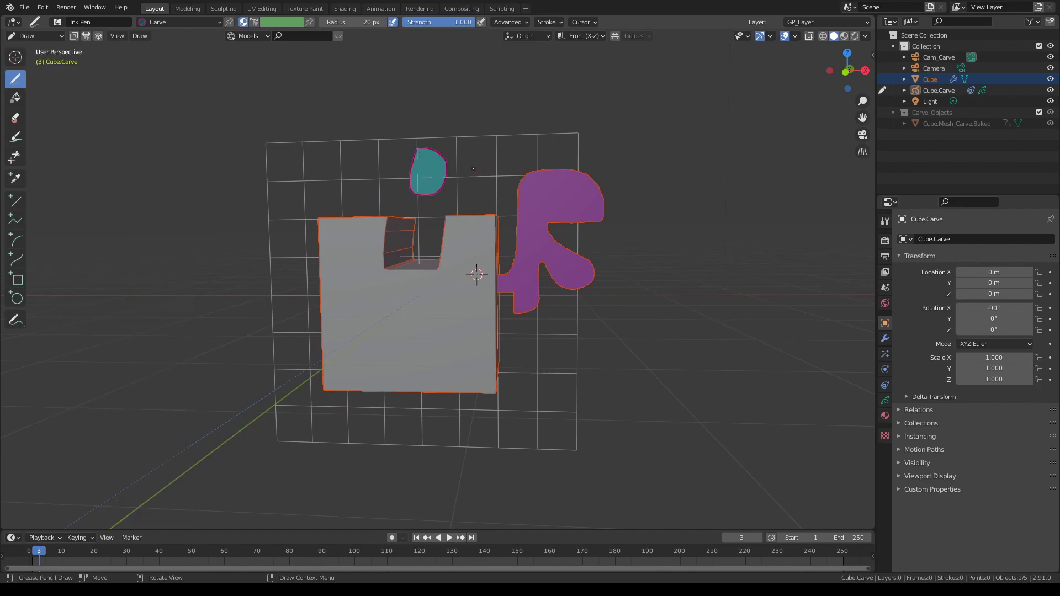
key(shift+x)
middle_drag(454, 185, 475, 184)
mouse_move(477, 160)
mouse_down()
mouse_move(484, 177)
mouse_move(486, 159)
mouse_up()
key(shift+x)
- Draw four more freehand rounded shapes above the cube's left side and notch, and convert them to union meshes
mouse_move(352, 189)
mouse_down()
mouse_move(376, 158)
mouse_move(351, 192)
mouse_up()
drag(304, 162, 322, 187)
key(shift+x)
drag(343, 138, 350, 151)
key(shift+x)
drag(406, 117, 407, 136)
- Set the extrusion of the most recently drawn rounded shape to 0.35
key(n)
middle_drag(426, 136, 448, 157)
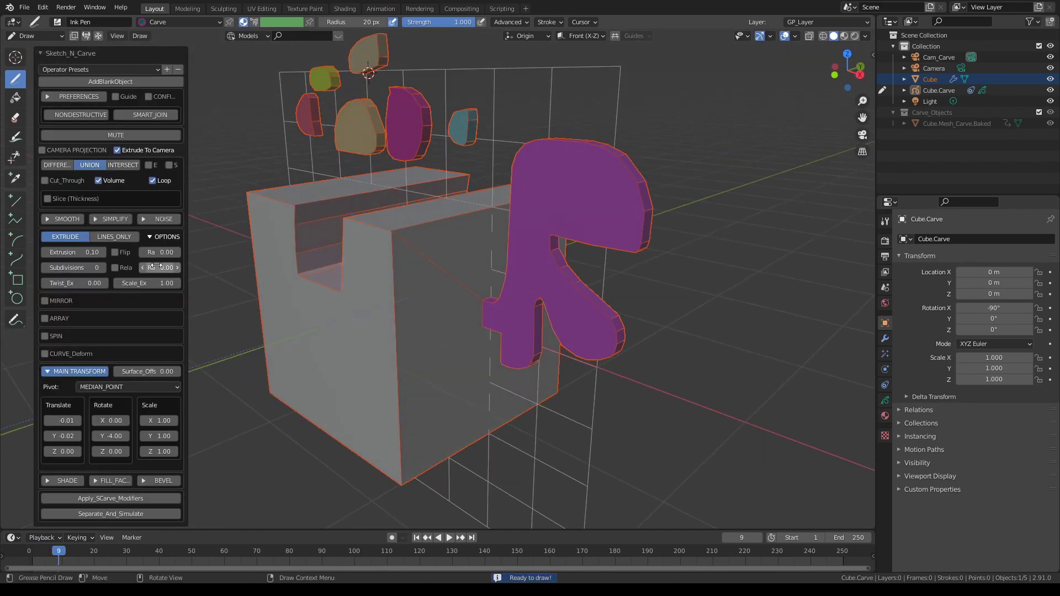
drag(83, 252, 101, 252)
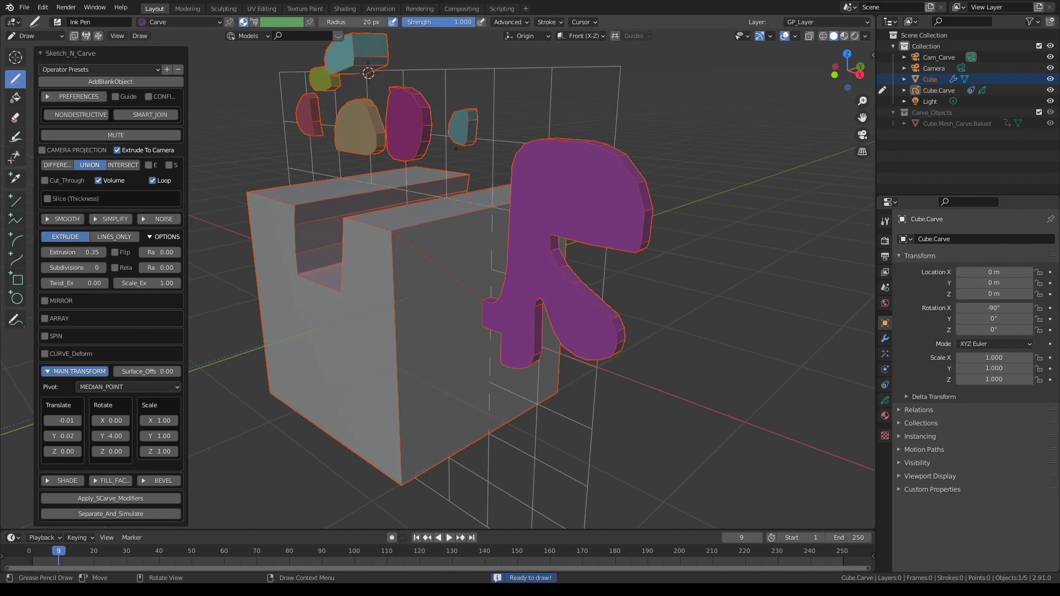
- Draw four more rounded shapes above and behind the cube's right side, and convert each to a union mesh
middle_drag(451, 148, 486, 144)
scroll(485, 145, down, 2)
mouse_move(457, 141)
mouse_down()
mouse_move(469, 131)
mouse_move(517, 151)
mouse_move(552, 151)
mouse_up()
key(shift+x)
key(shift+x)
key(shift+x)
middle_drag(554, 160, 521, 175)
mouse_move(447, 121)
mouse_down()
mouse_move(455, 112)
mouse_move(472, 125)
mouse_up()
key(shift+x)
mouse_move(457, 109)
middle_down()
mouse_move(442, 114)
mouse_move(468, 109)
middle_up()
- Try an extrusion of -0.58 on the newest shape, reset it to the default, and set it to 0.21
middle_drag(208, 239, 113, 255)
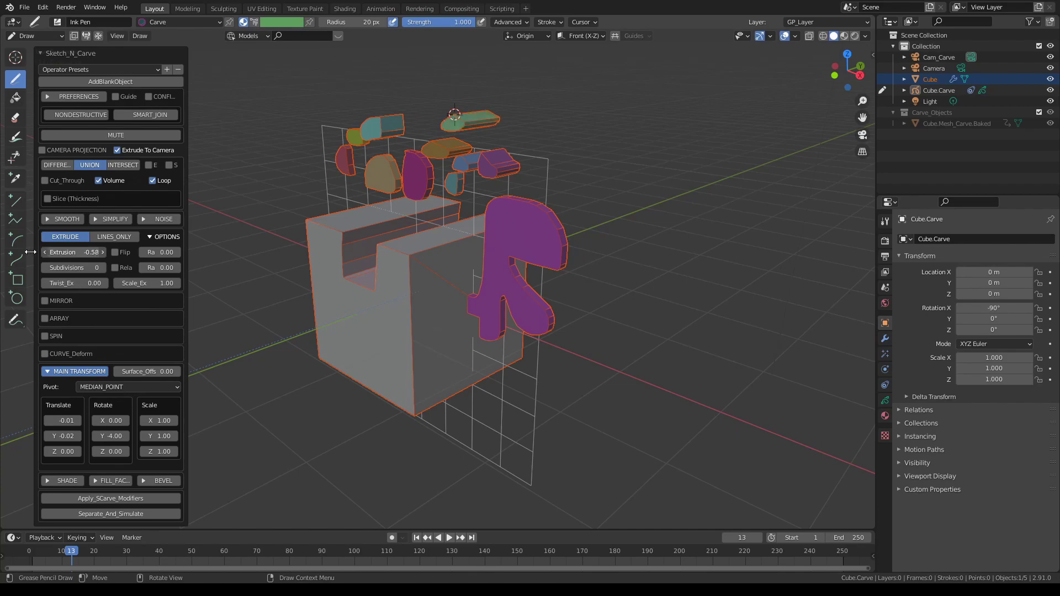
right_click(87, 252)
click(87, 253)
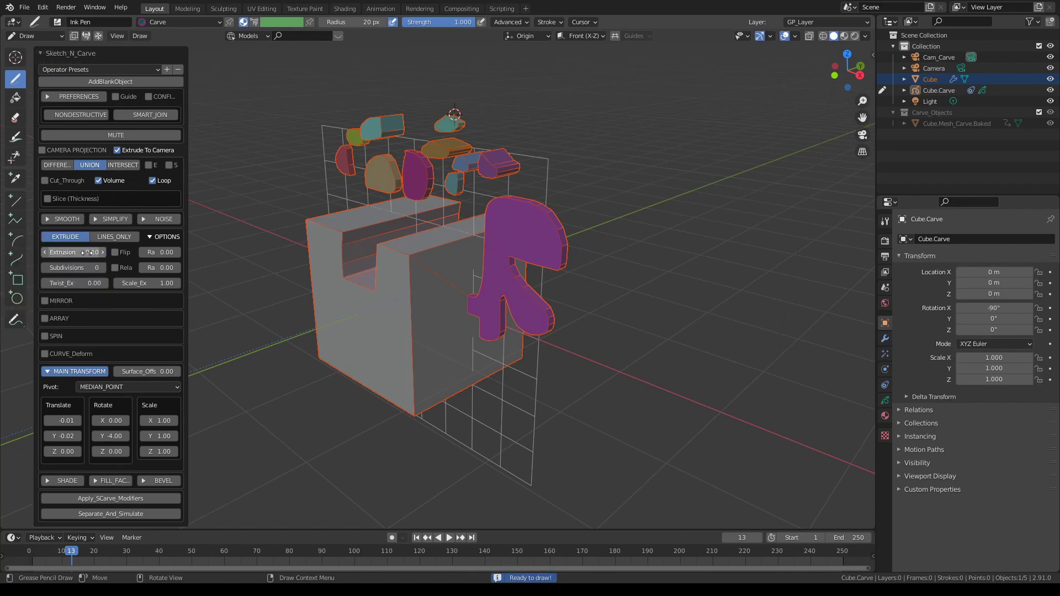
drag(74, 253, 105, 254)
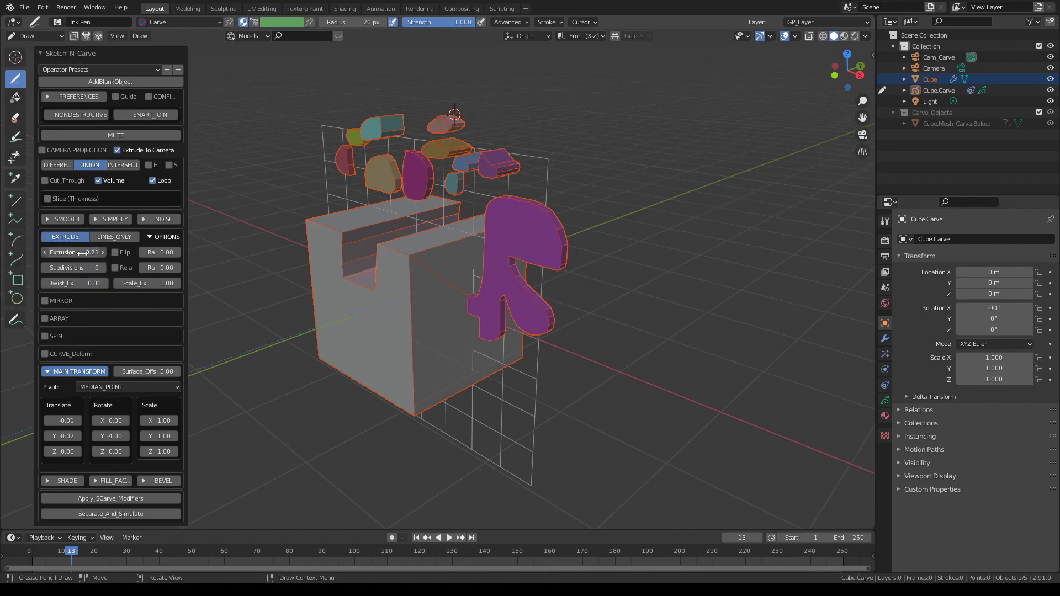
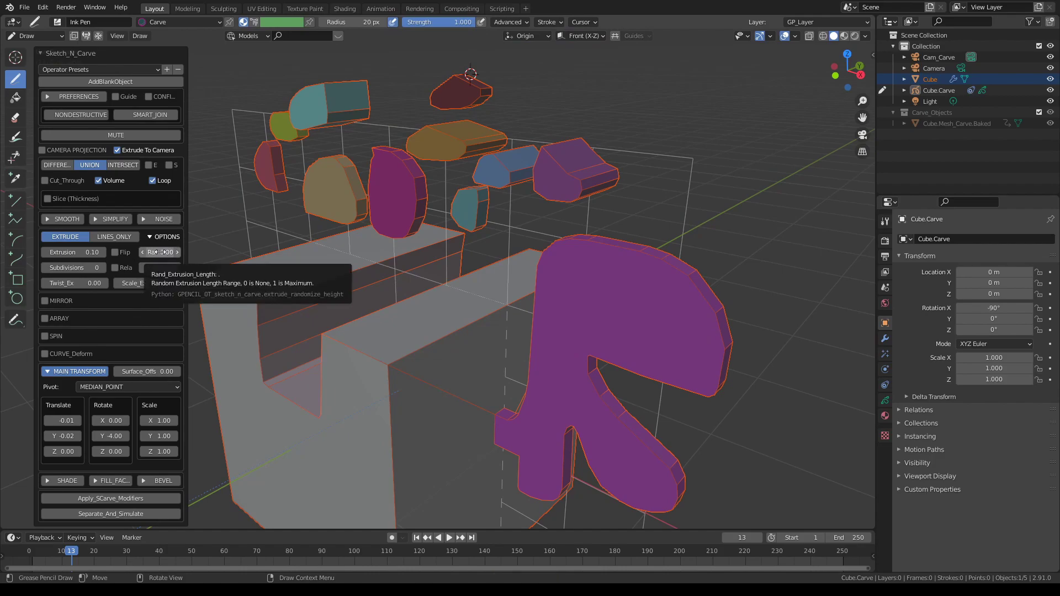
- Draw two rounded shapes beside the newest one and convert both together in a single carve operation
middle_drag(491, 243, 518, 236)
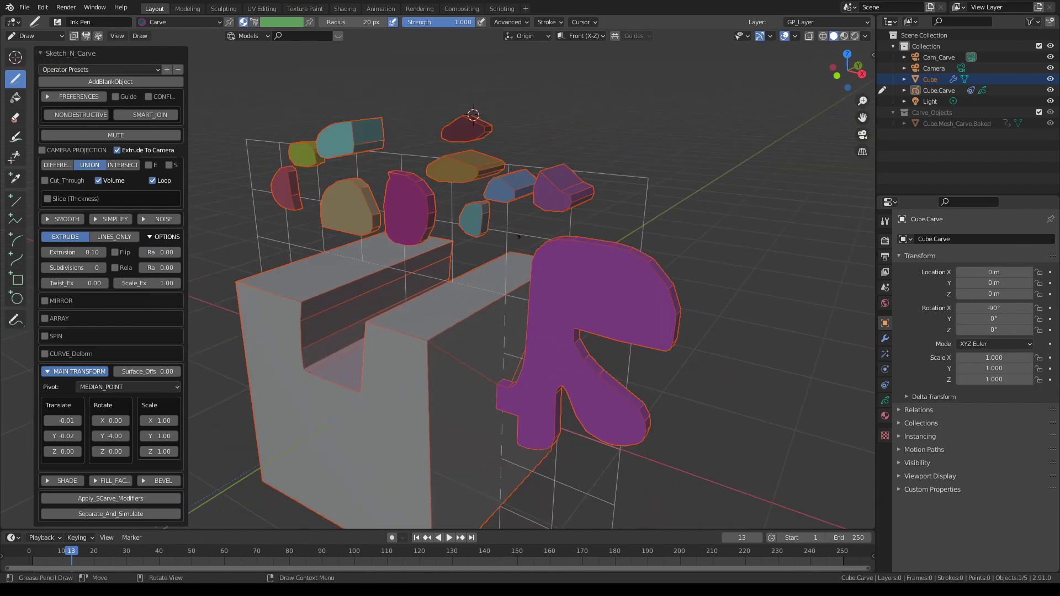
mouse_move(403, 249)
middle_down()
mouse_move(408, 208)
mouse_move(420, 207)
middle_up()
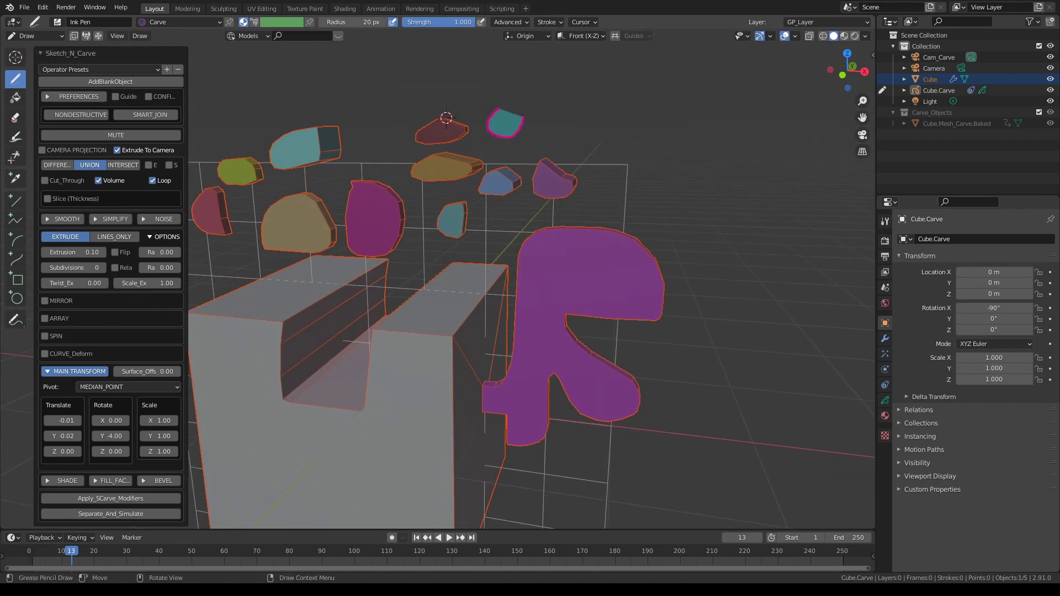
drag(523, 119, 523, 114)
key(ctrl+shift+x)
middle_drag(533, 171, 522, 175)
middle_drag(531, 126, 544, 123)
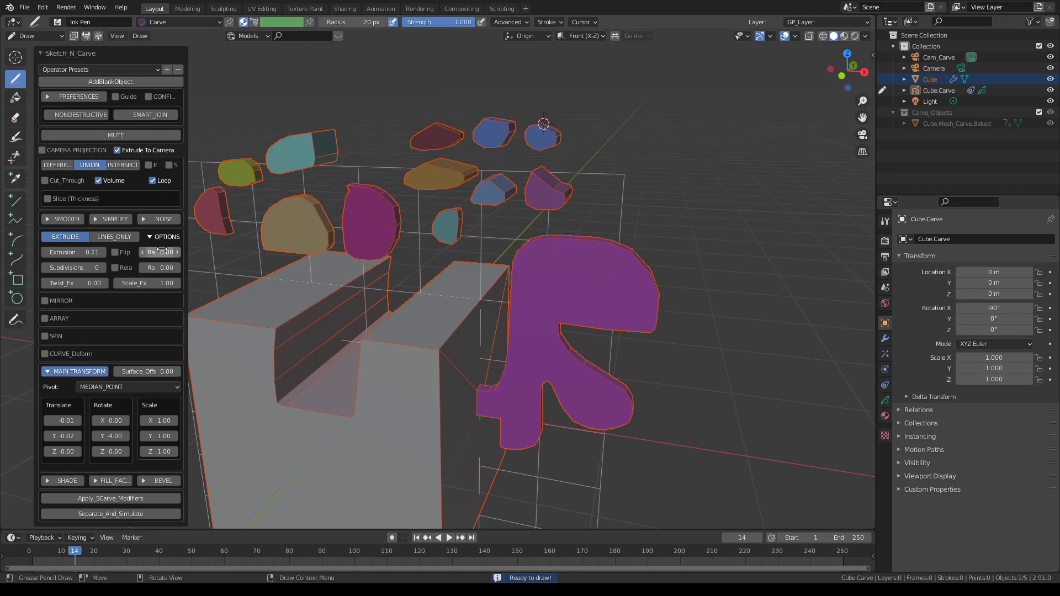
- Reset the random extrusion length of the two newest shapes to its default and set it to 0.30
middle_drag(583, 170, 482, 184)
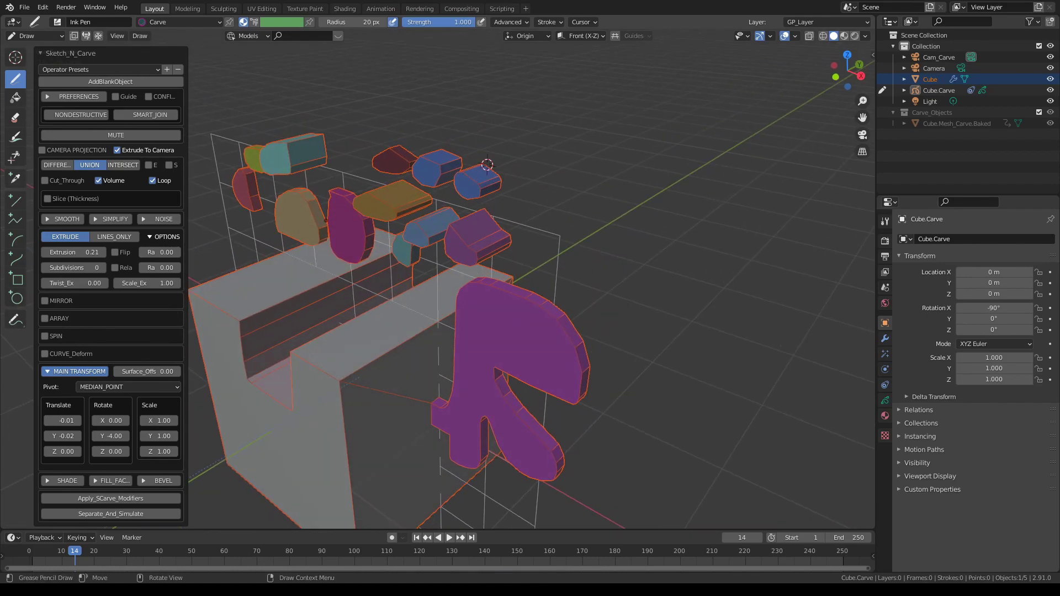
drag(158, 252, 190, 252)
right_click(163, 253)
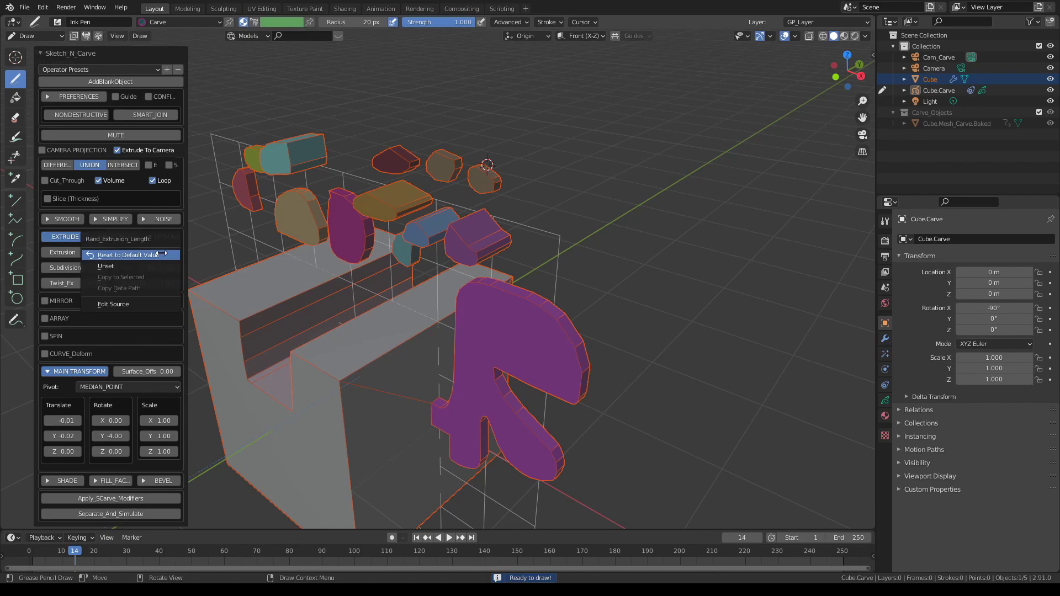
click(162, 253)
drag(162, 253, 178, 251)
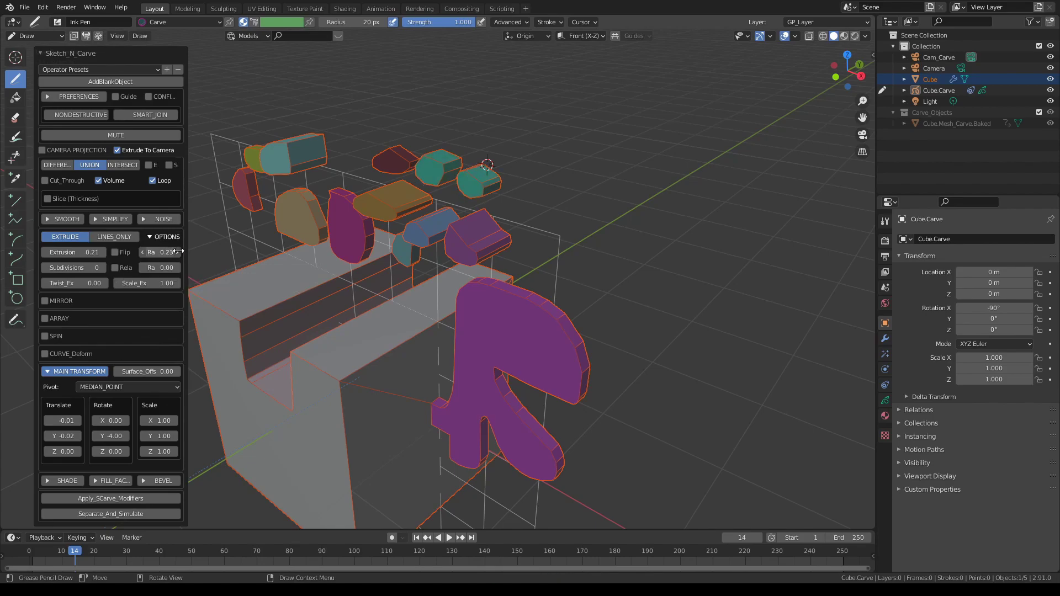
- Draw a row of five small rounded shapes behind the existing ones and convert them to union meshes
middle_drag(375, 250, 592, 257)
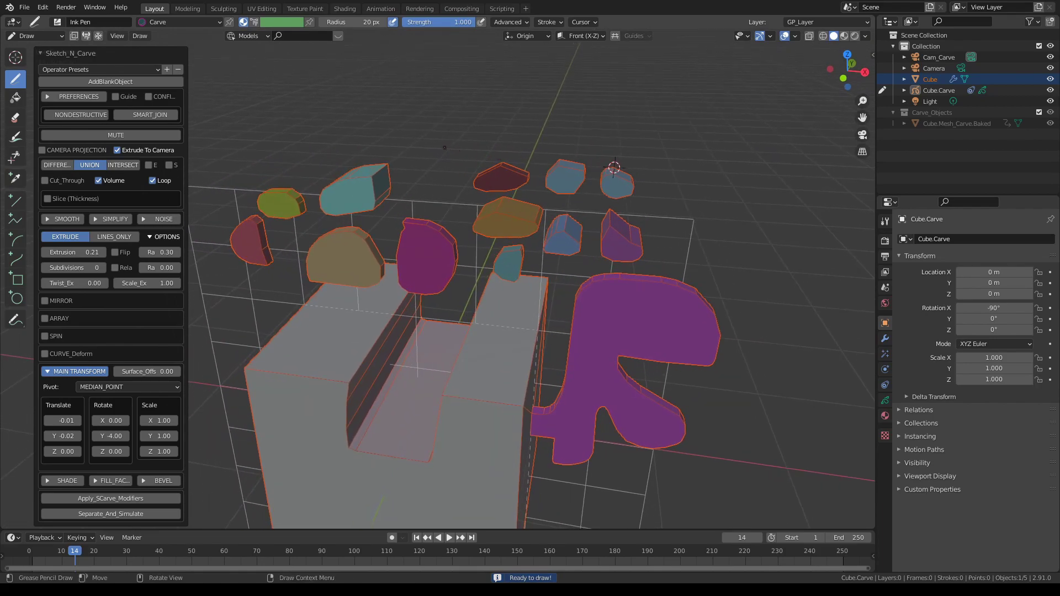
drag(427, 164, 441, 156)
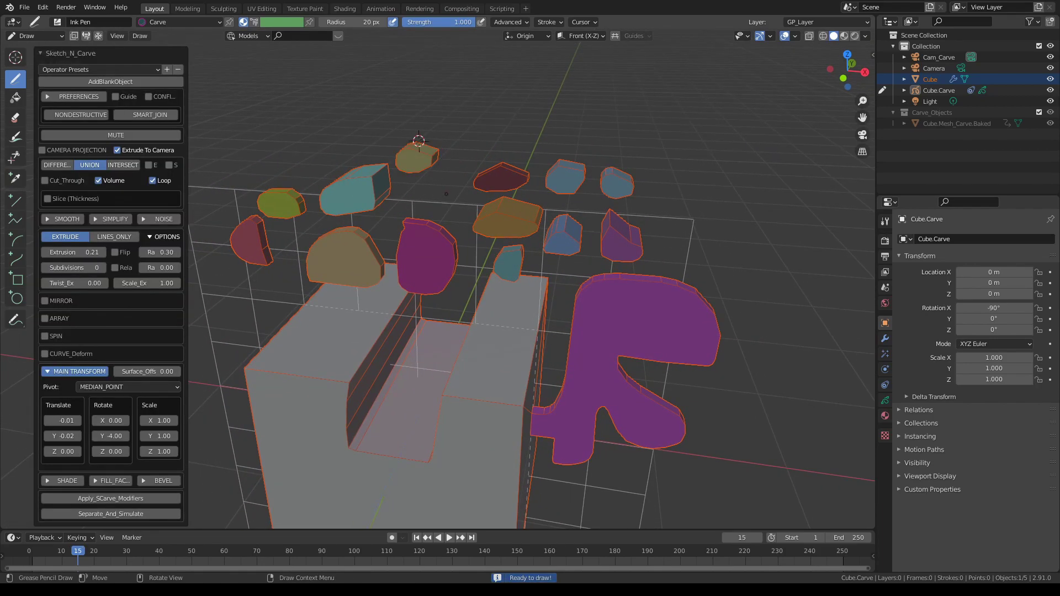
middle_drag(450, 155, 430, 154)
mouse_move(431, 139)
mouse_down()
mouse_move(478, 157)
mouse_move(519, 150)
mouse_up()
- Set the random extrusion length of the last shape in the rear row to 0.88
mouse_move(519, 150)
middle_down()
mouse_move(533, 182)
mouse_move(533, 166)
middle_up()
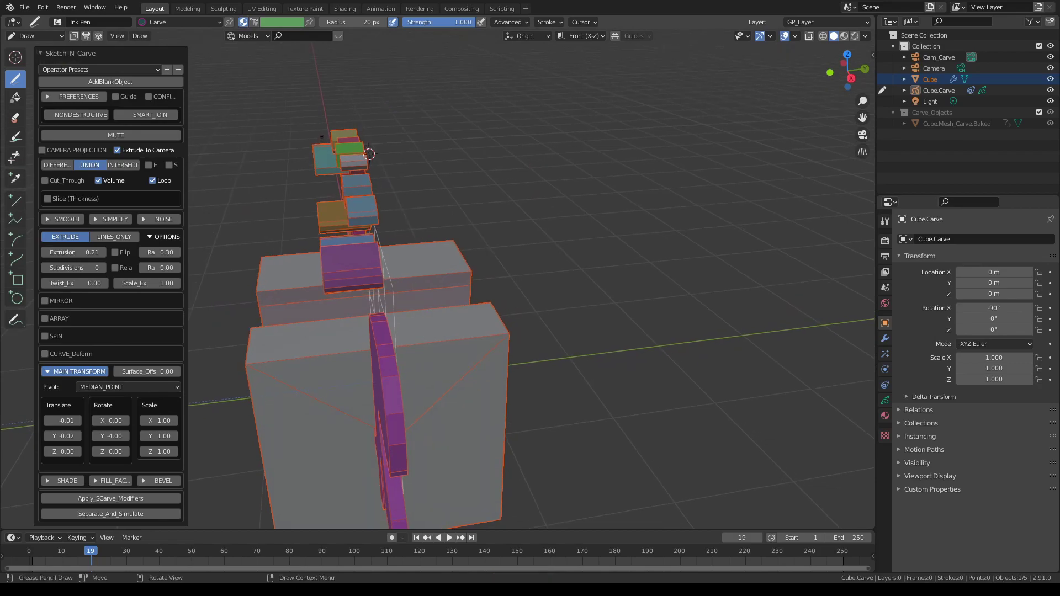
middle_drag(342, 208, 359, 220)
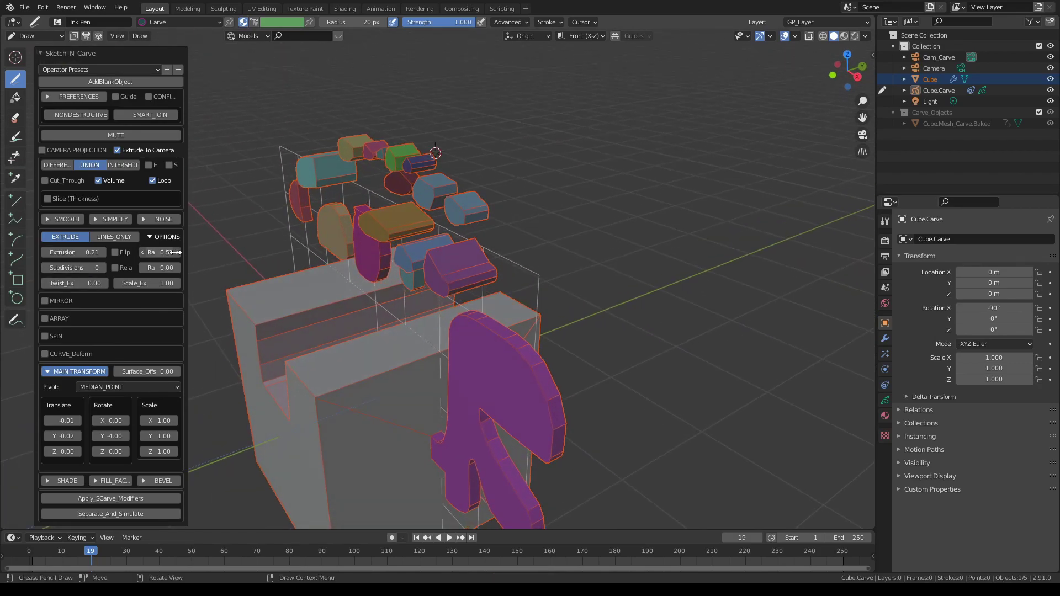
drag(175, 252, 184, 252)
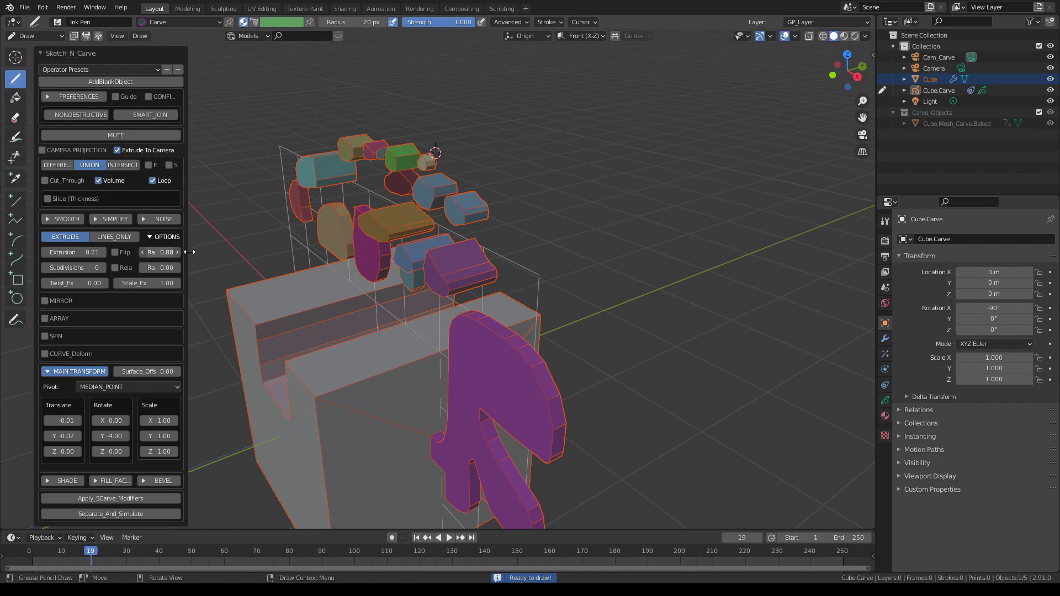
- Draw eight more small rounded shapes at the rear left of the group and convert them to union meshes
middle_drag(248, 153, 290, 145)
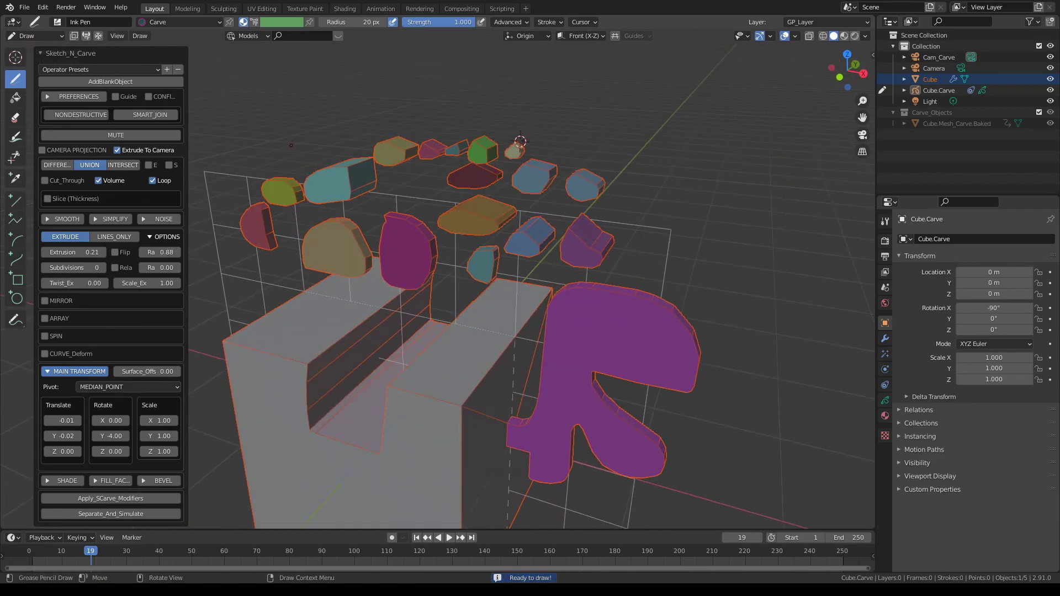
drag(295, 143, 322, 140)
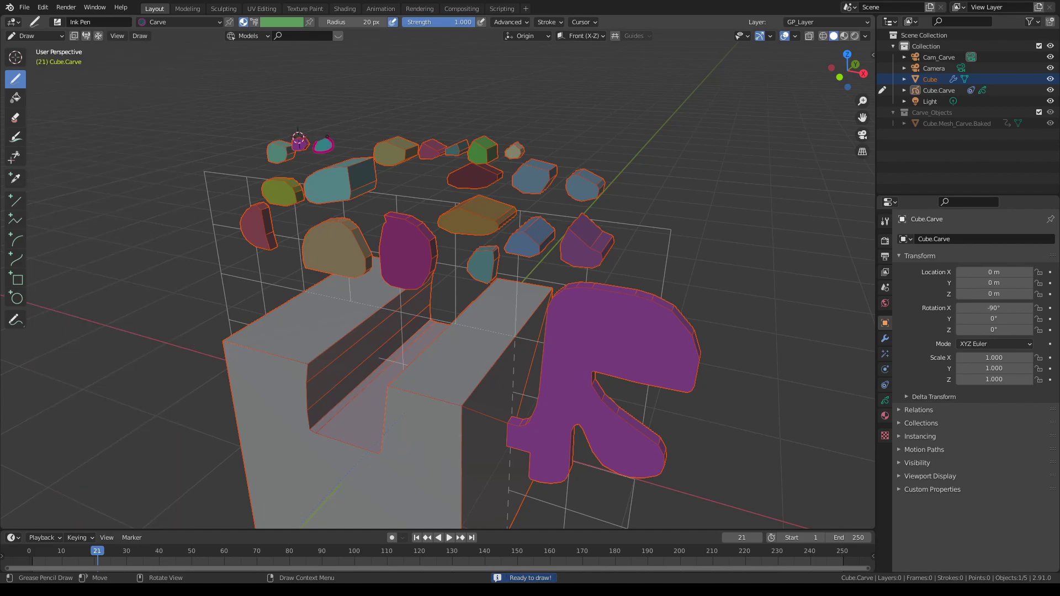
mouse_move(252, 160)
mouse_down()
mouse_move(261, 132)
mouse_move(335, 133)
mouse_move(338, 150)
mouse_move(359, 150)
mouse_up()
- Draw a C-shaped profile opening away from the cube, to the left of it, and convert it to a mesh
mouse_move(381, 185)
middle_down()
mouse_move(310, 200)
mouse_move(498, 191)
mouse_move(454, 223)
mouse_move(439, 265)
middle_up()
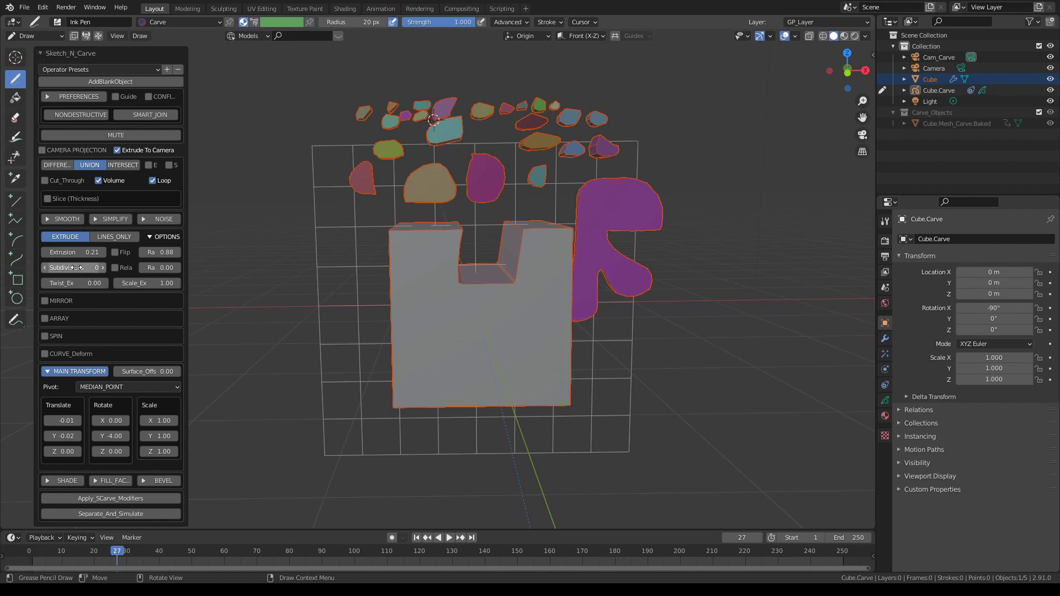
mouse_move(384, 264)
middle_down()
mouse_move(432, 283)
mouse_move(386, 280)
middle_up()
drag(427, 235, 397, 289)
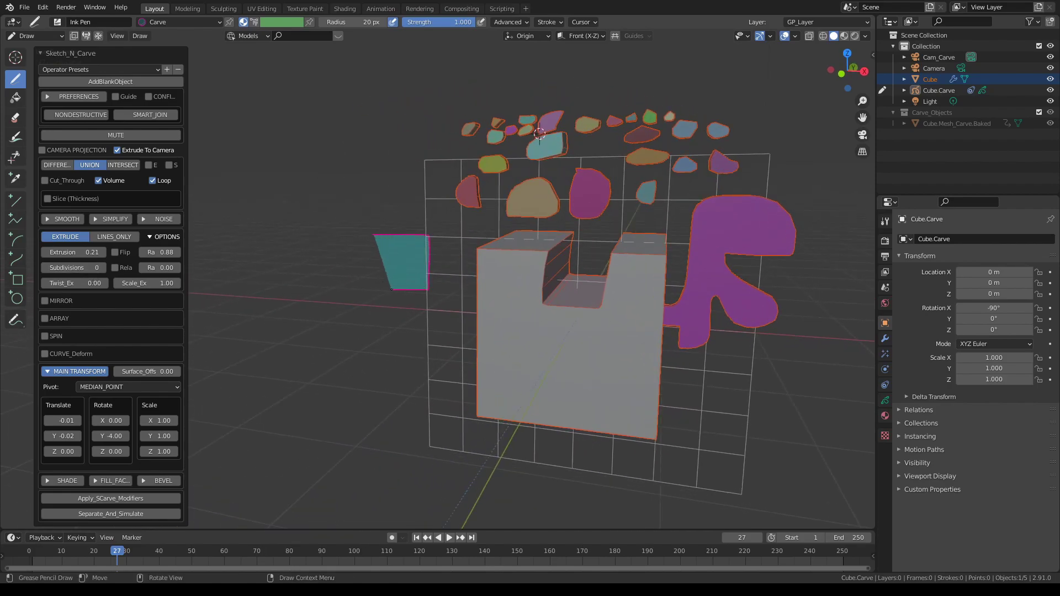
drag(369, 255, 370, 256)
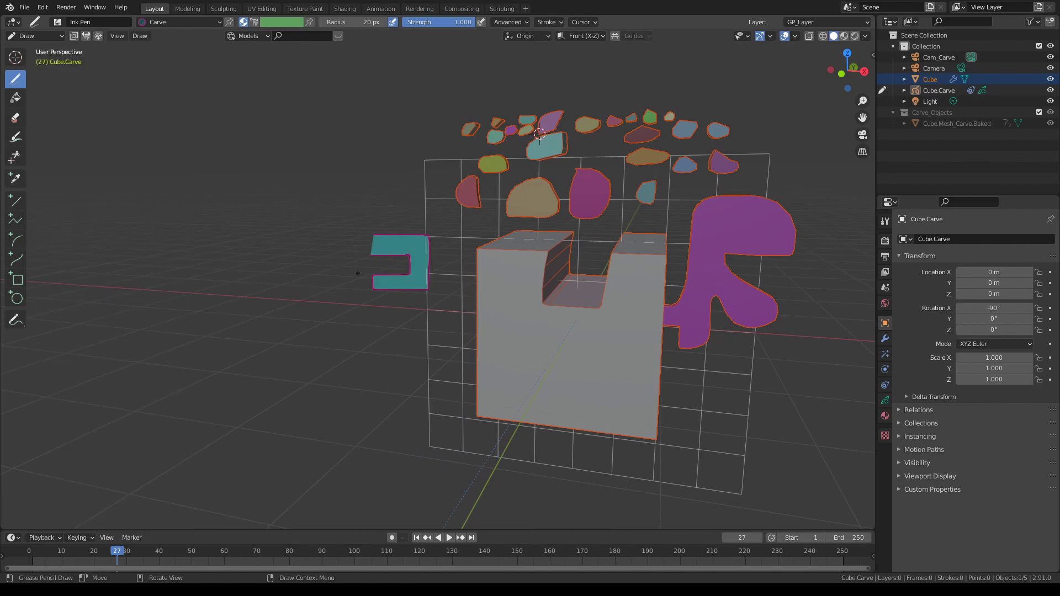
middle_drag(327, 269, 323, 259)
scroll(325, 271, up, 1)
key(space)
- Extrude the C-shaped profile by 1.34 with a random extrusion length of 0 and 7 subdivisions
drag(89, 252, 115, 252)
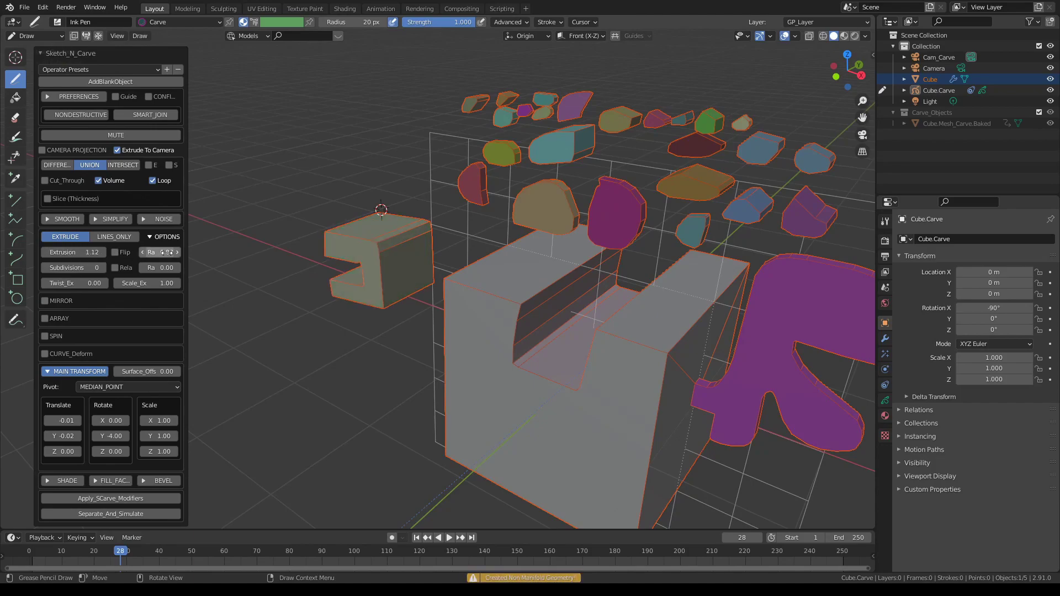
middle_drag(206, 250, 198, 252)
drag(77, 252, 88, 252)
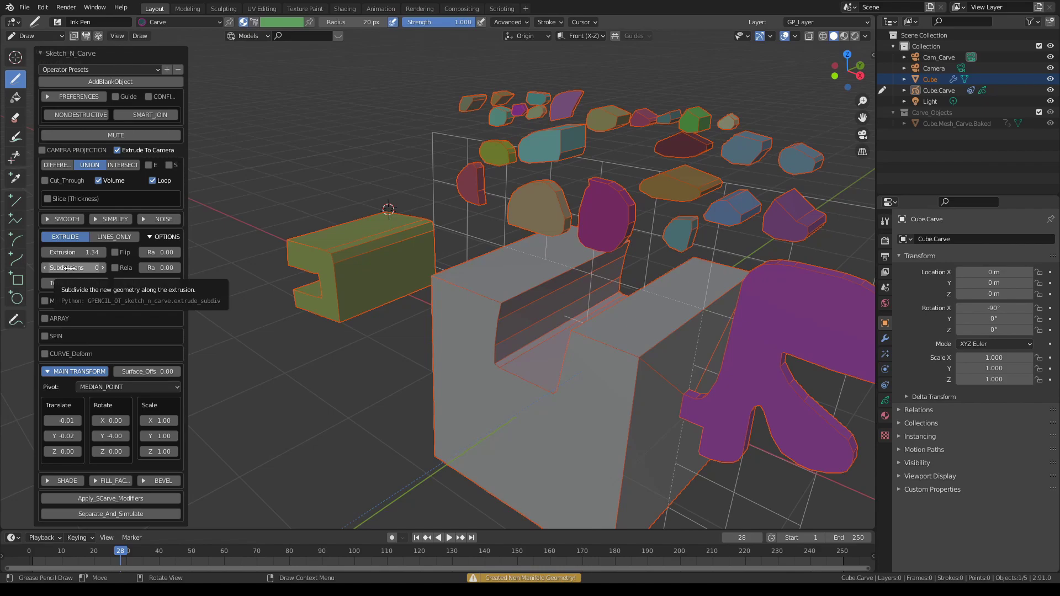
drag(74, 267, 87, 268)
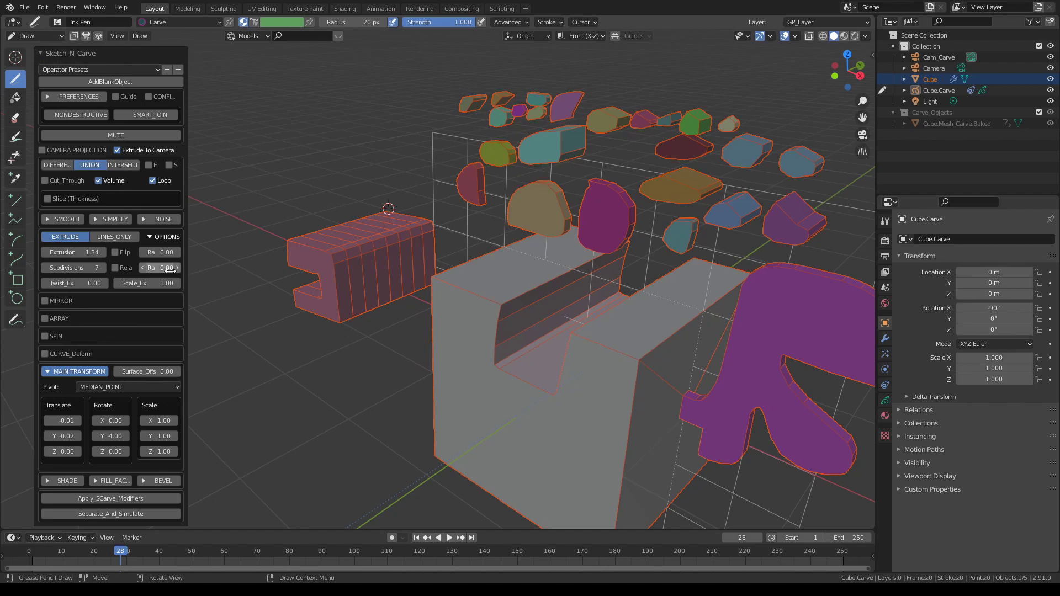
- Turn on relative extrusion for the C-shaped profile, with an extrusion of 0.14 and 14 subdivisions
scroll(397, 259, down, 2)
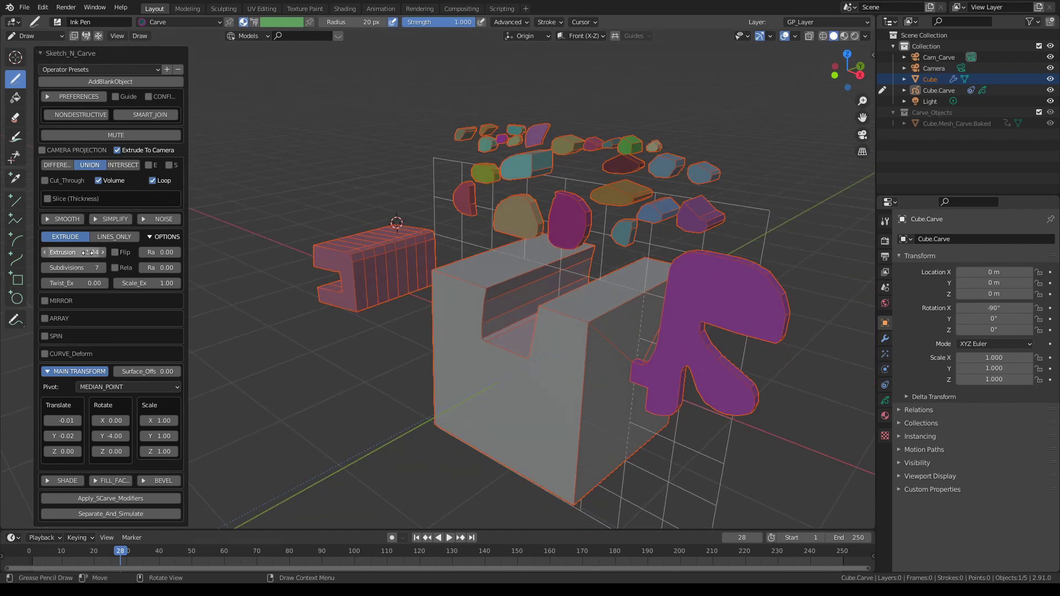
drag(87, 253, 47, 253)
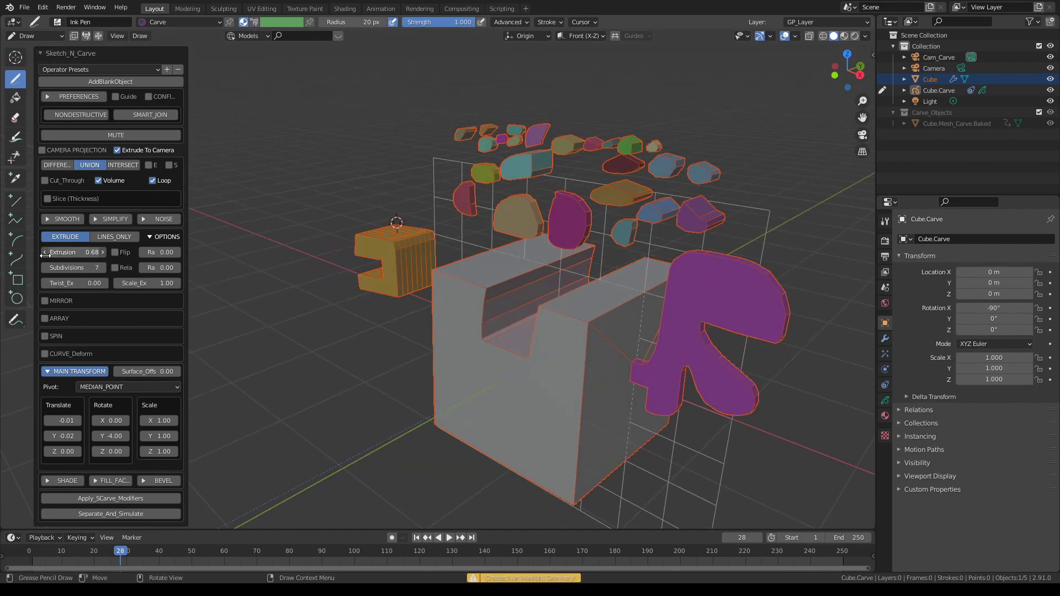
click(123, 267)
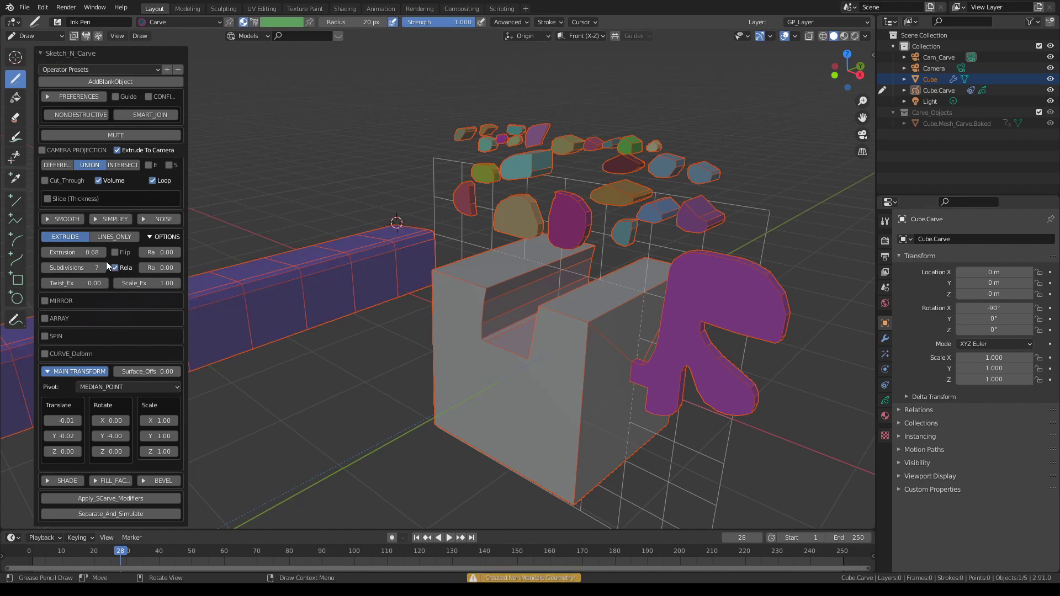
mouse_move(83, 252)
mouse_down()
mouse_move(47, 253)
mouse_move(90, 269)
mouse_move(78, 273)
mouse_move(97, 270)
mouse_move(83, 268)
mouse_up()
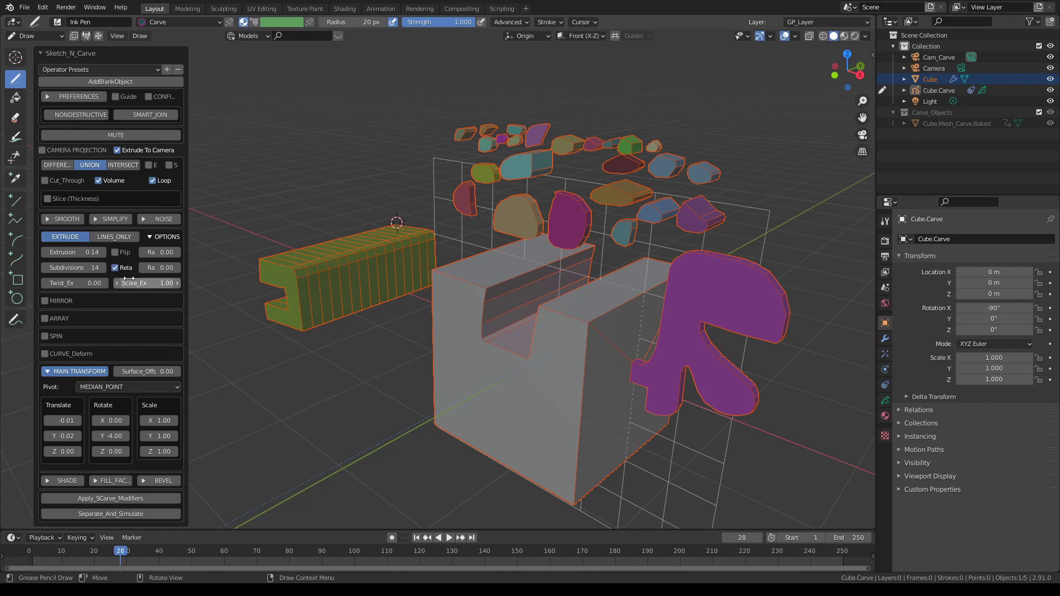
- Turn off relative extrusion for the C-shaped profile and set its extrusion to 1.36
click(114, 268)
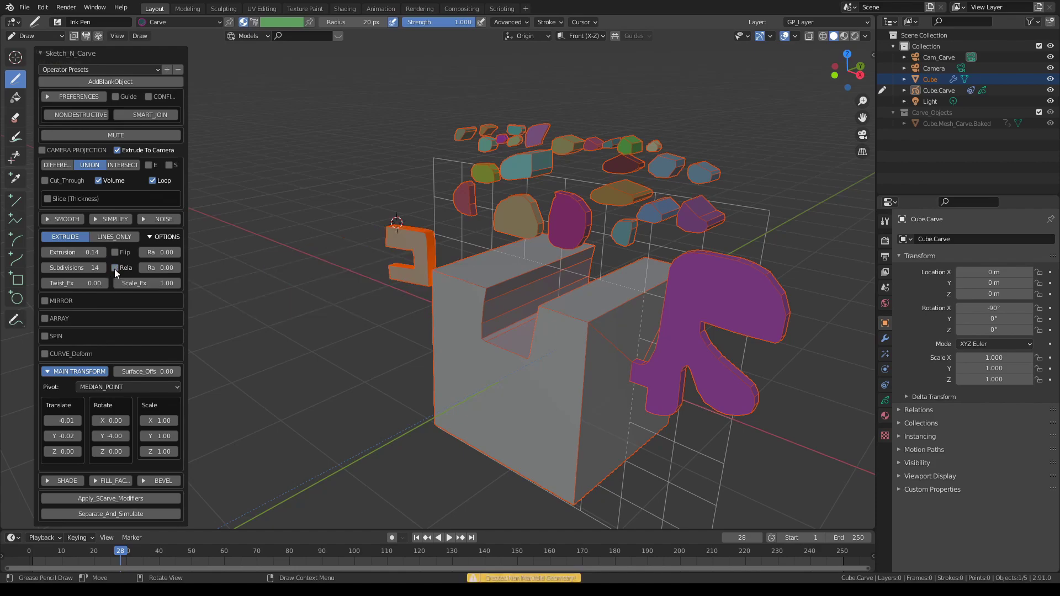
drag(76, 252, 128, 252)
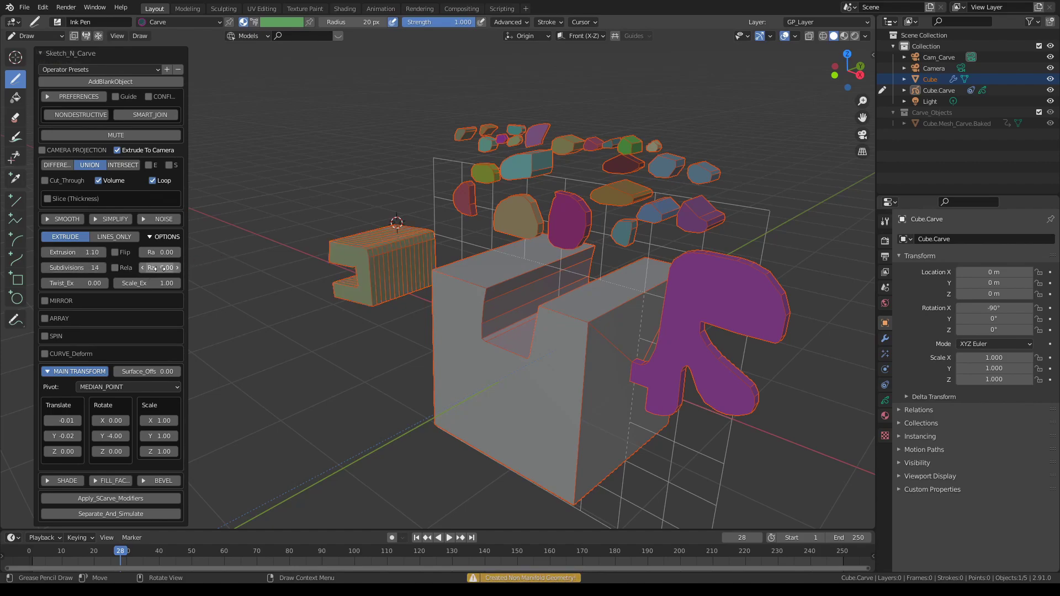
drag(88, 252, 97, 252)
- Set the random value for the C-shaped profile's extrusion subdivisions to 0.05
drag(160, 266, 165, 266)
scroll(331, 269, up, 4)
scroll(331, 269, up, 2)
middle_drag(330, 269, 396, 276)
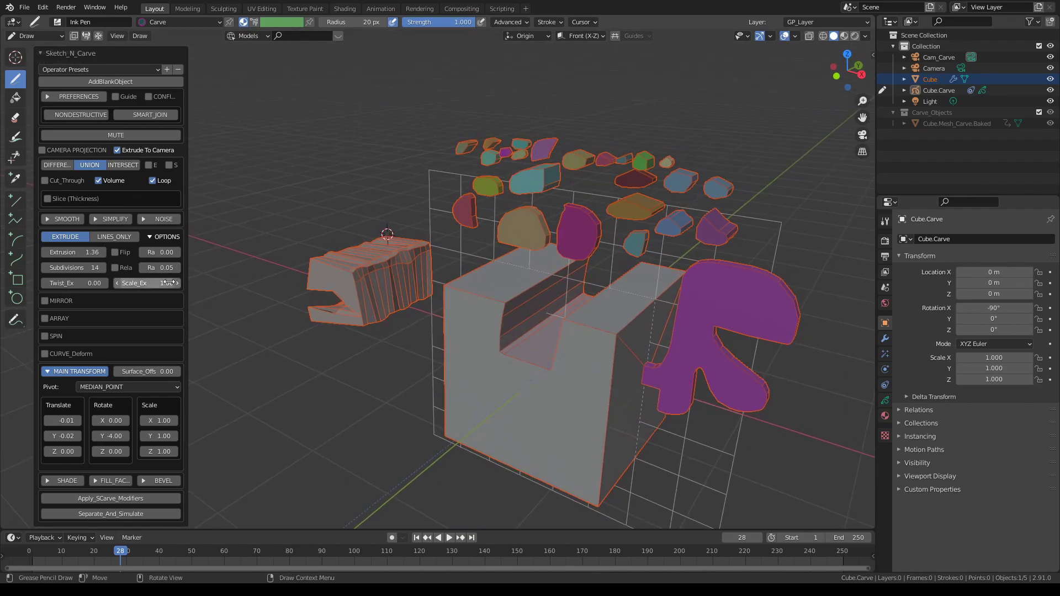
- Reduce the random value for the C-shaped profile's extrusion subdivisions to 0.02
scroll(336, 292, up, 2)
middle_drag(336, 293, 336, 294)
mouse_move(161, 269)
mouse_down()
mouse_move(150, 269)
mouse_move(163, 269)
mouse_up()
middle_drag(391, 282, 402, 280)
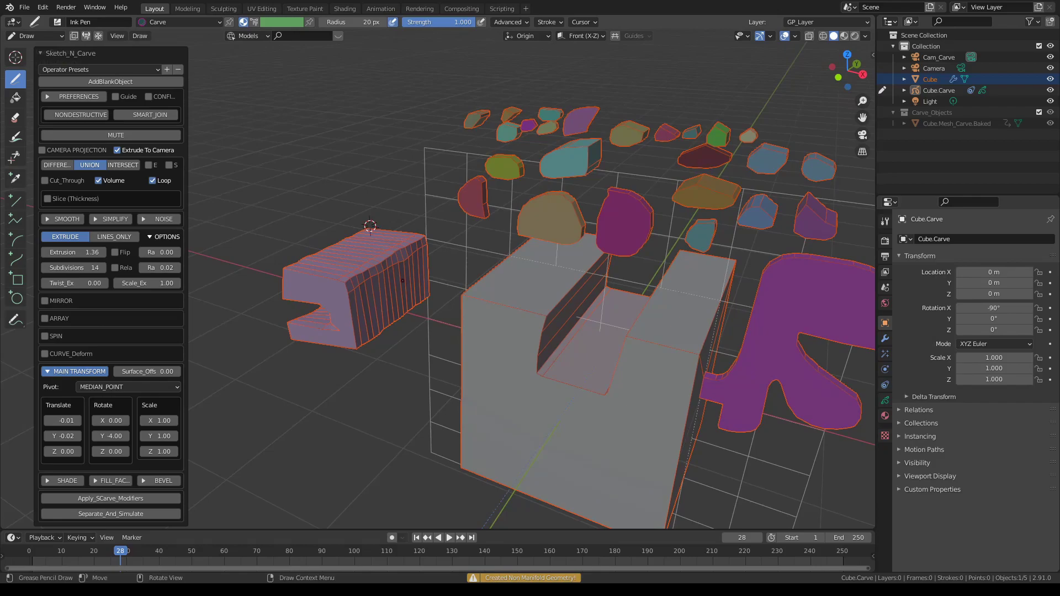
middle_drag(317, 292, 360, 302)
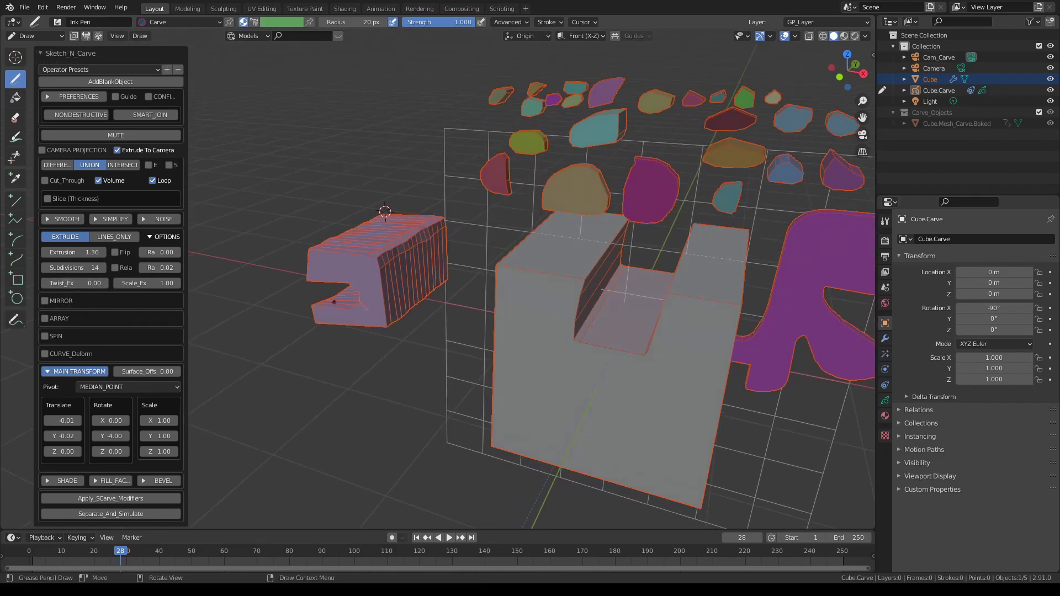
- Raise the C-shaped profile's subdivision randomness strongly to distort the extrusion, and reset it to its default of 0
drag(166, 269, 178, 268)
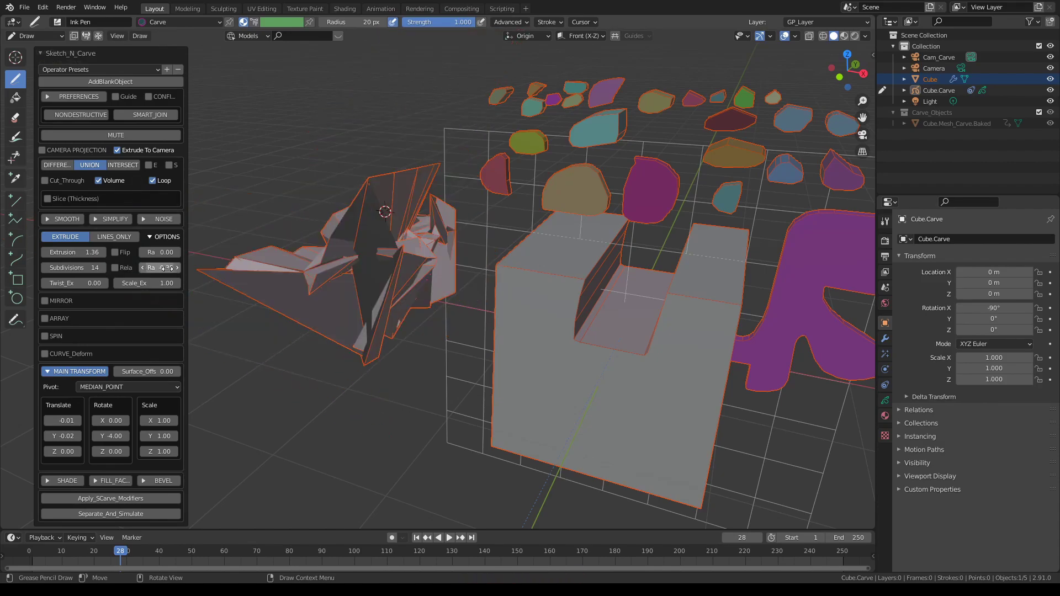
right_click(166, 269)
click(166, 269)
middle_drag(376, 281, 395, 278)
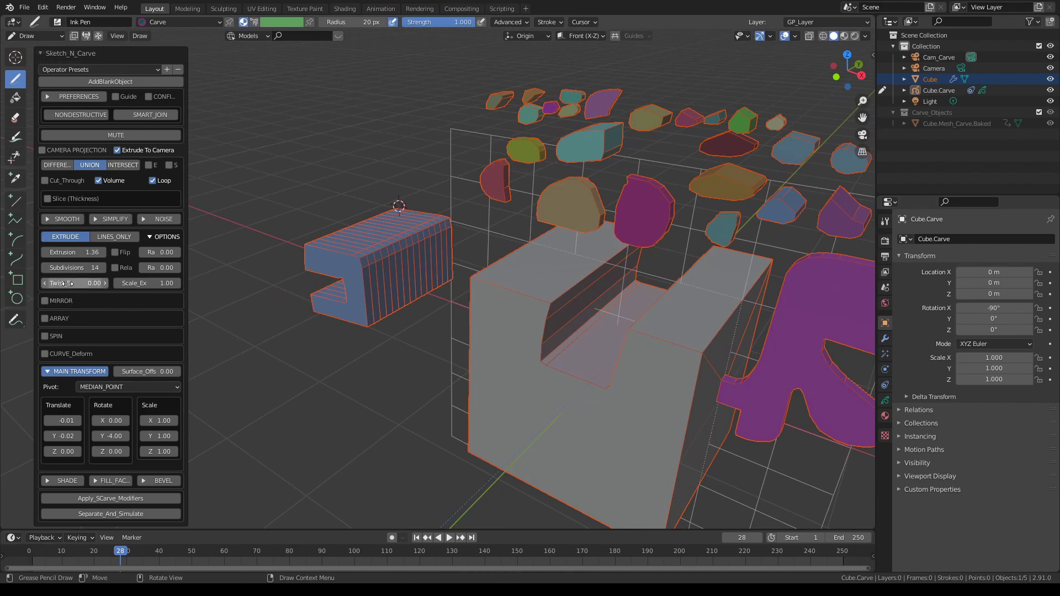
- Twist the extrusion of the C-shaped profile by 90
drag(159, 283, 357, 283)
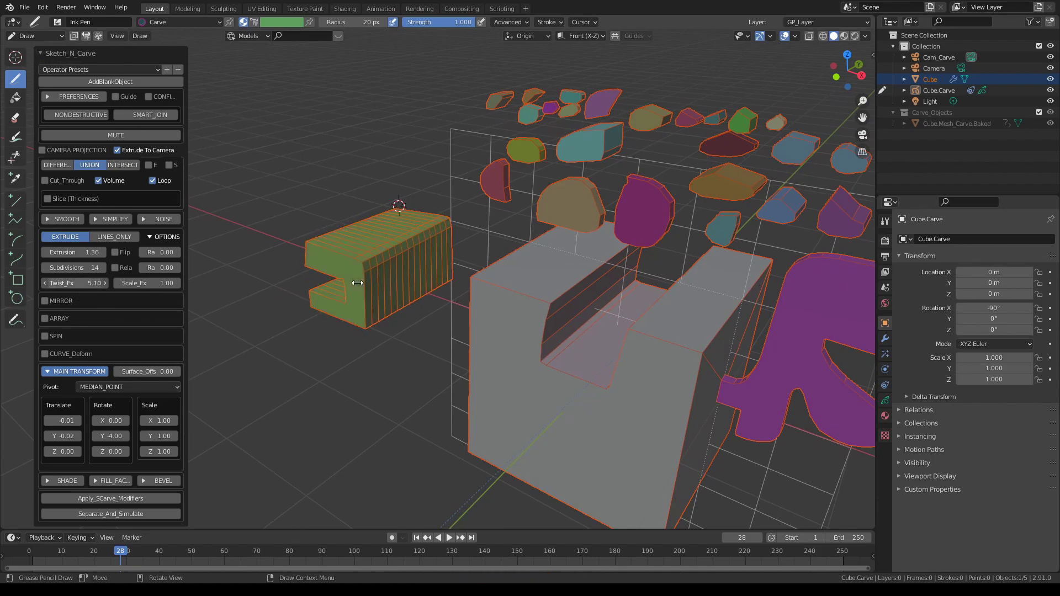
drag(588, 276, 717, 275)
click(85, 283)
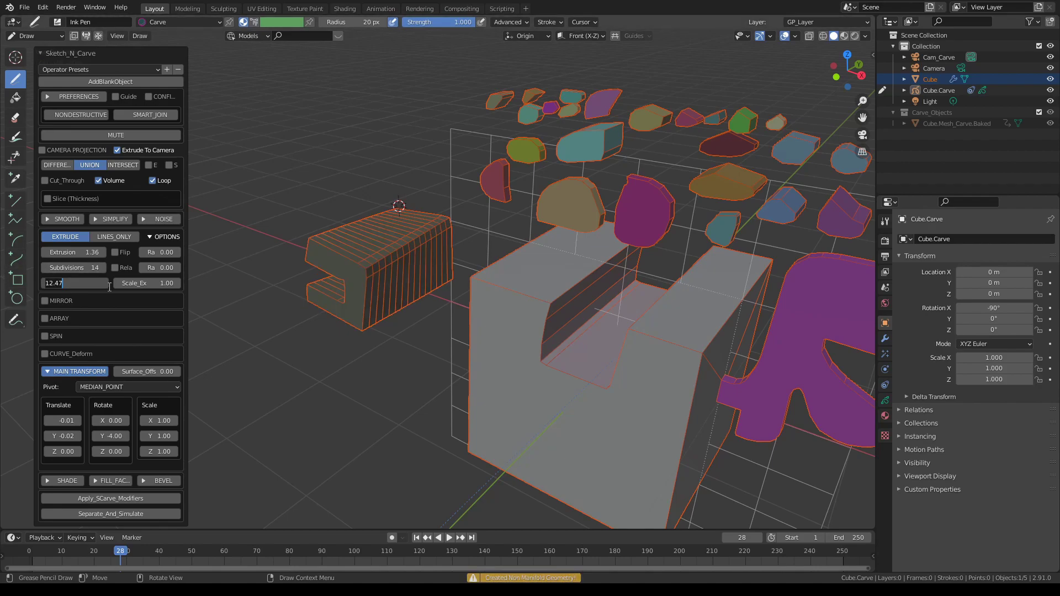
text(90)
key(Return)
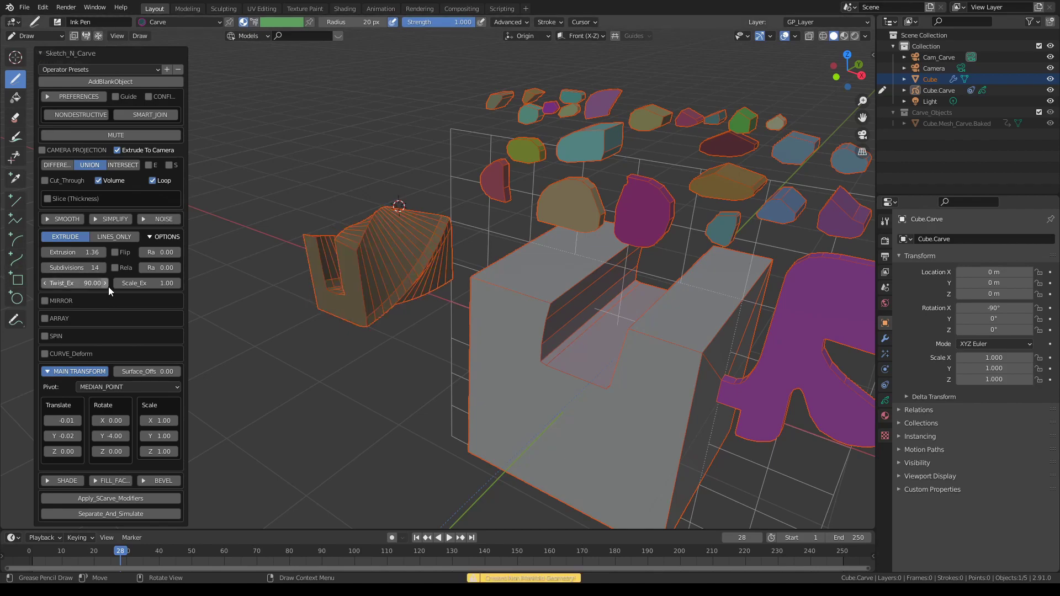
middle_drag(286, 249, 276, 287)
scroll(348, 269, down, 2)
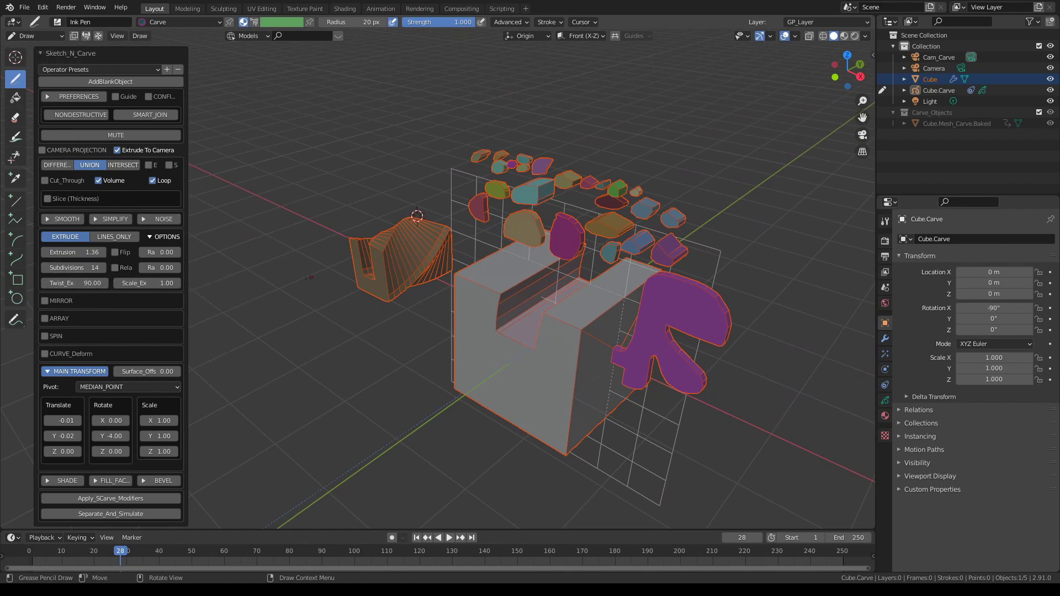
- Turn on relative extrusion for the C-shaped profile, with an extrusion of 0.12 and an extrusion twist of 7.96
click(115, 268)
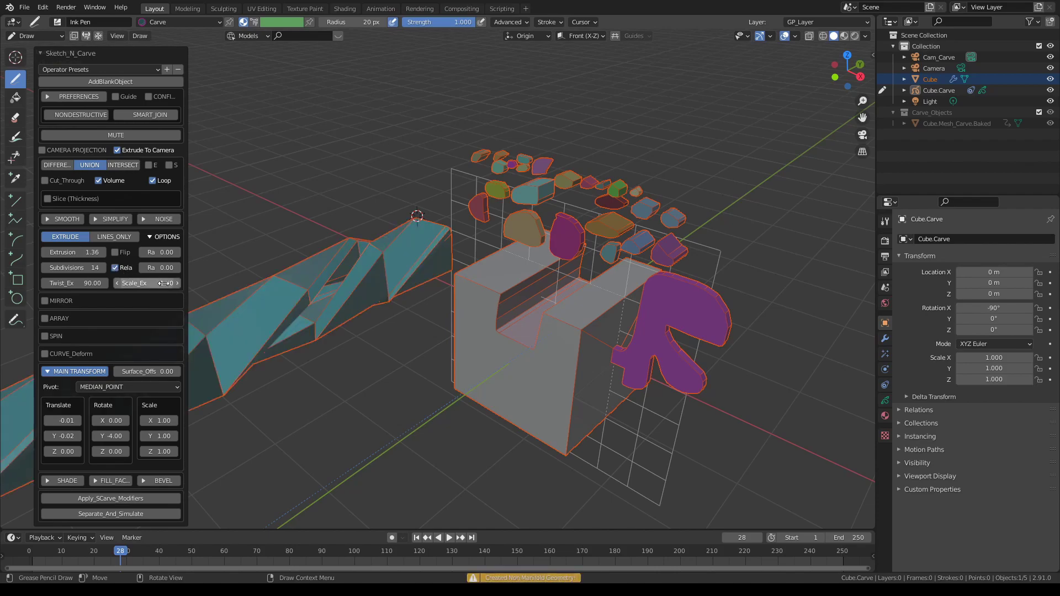
click(90, 283)
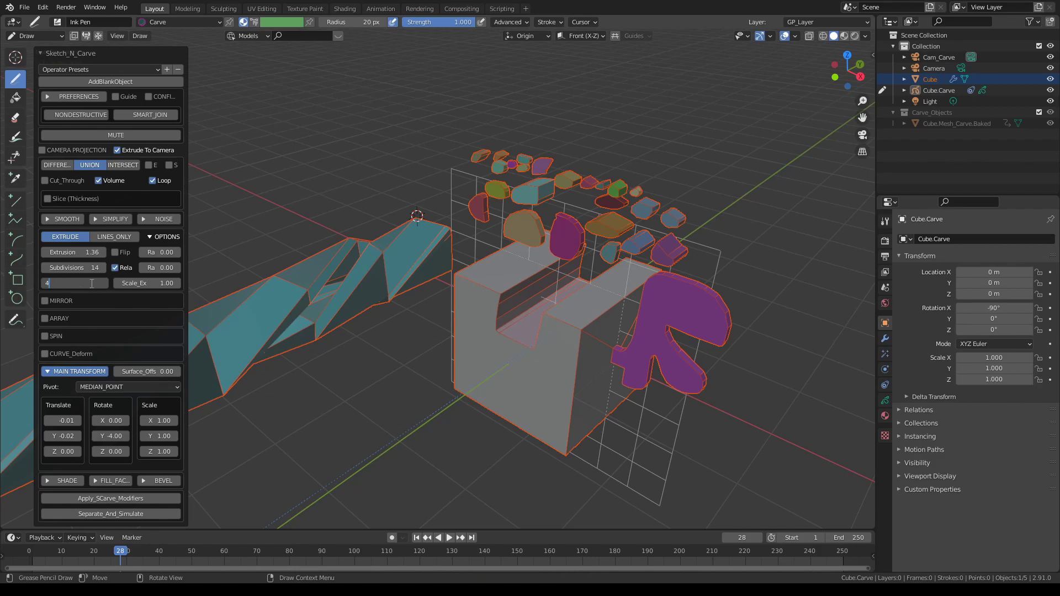
text(4)
key(Return)
drag(88, 252, 268, 293)
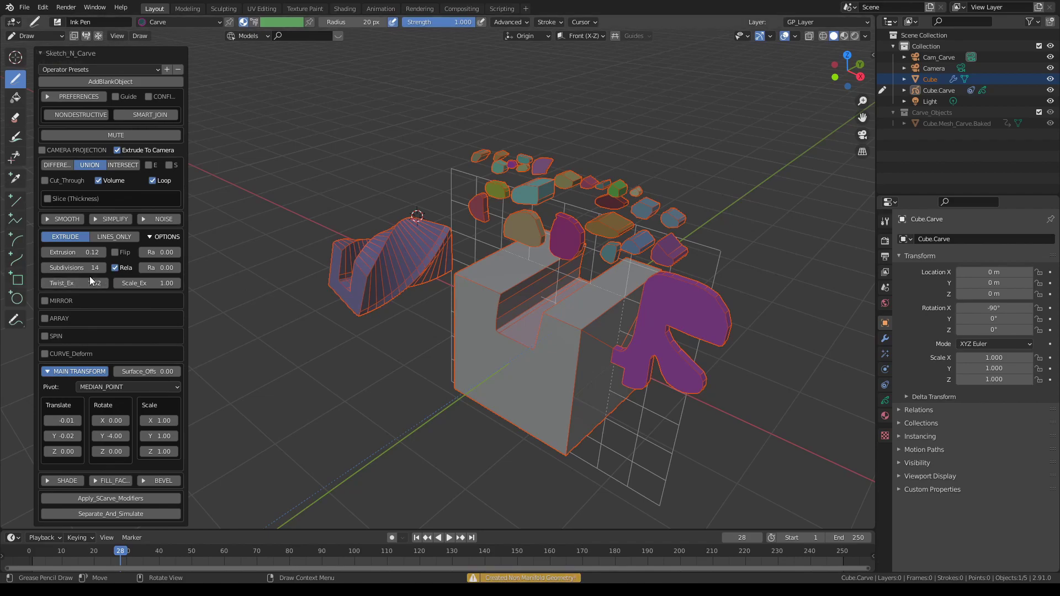
drag(70, 283, 97, 287)
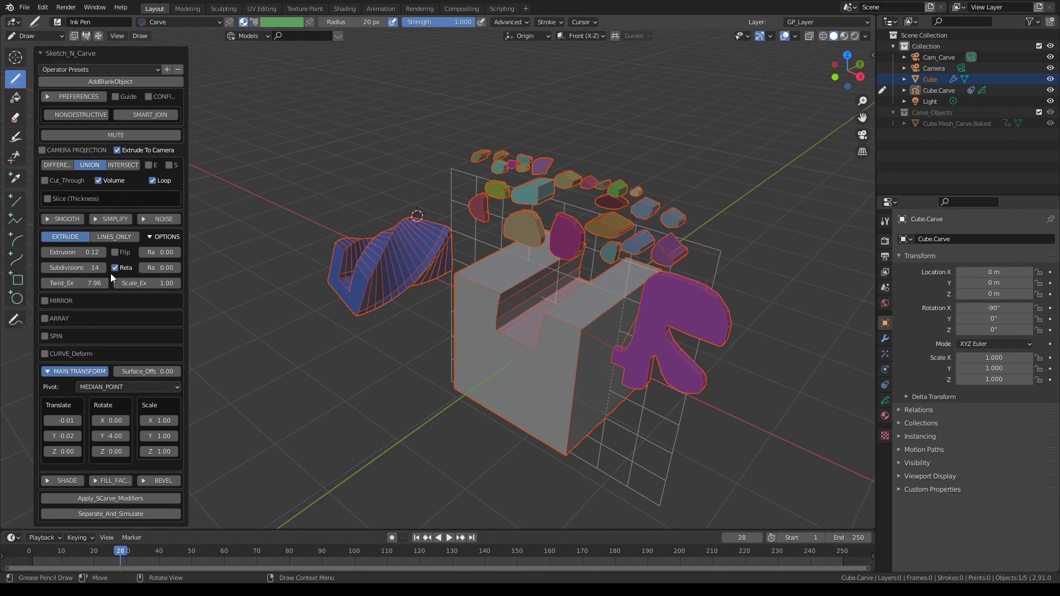
drag(78, 282, 81, 282)
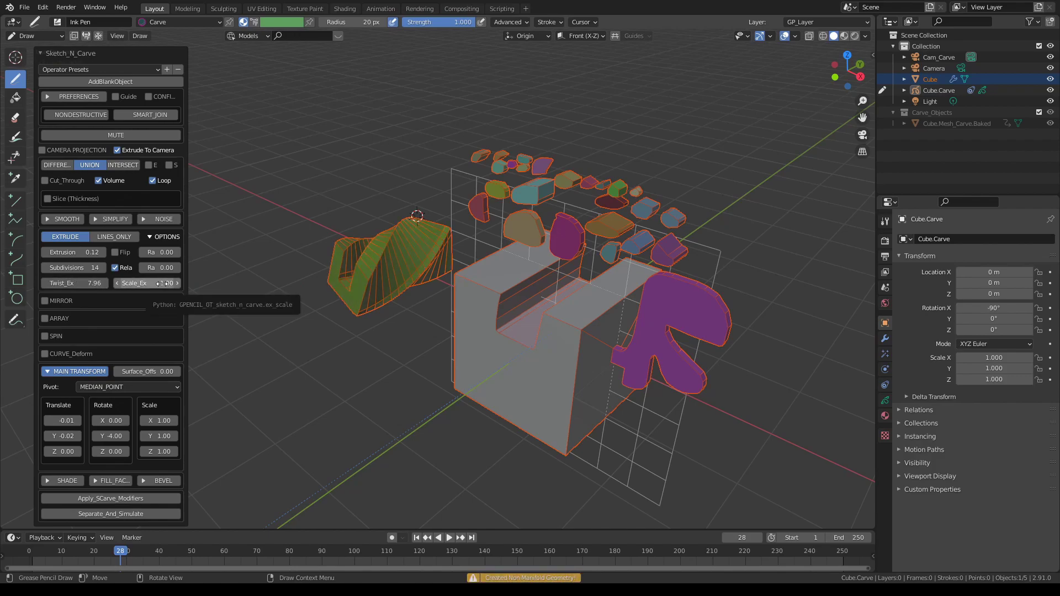
- Taper the twisted C-shaped extrusion with an extrusion scale of 0.92 and an extrusion of 0.11
drag(163, 283, 144, 283)
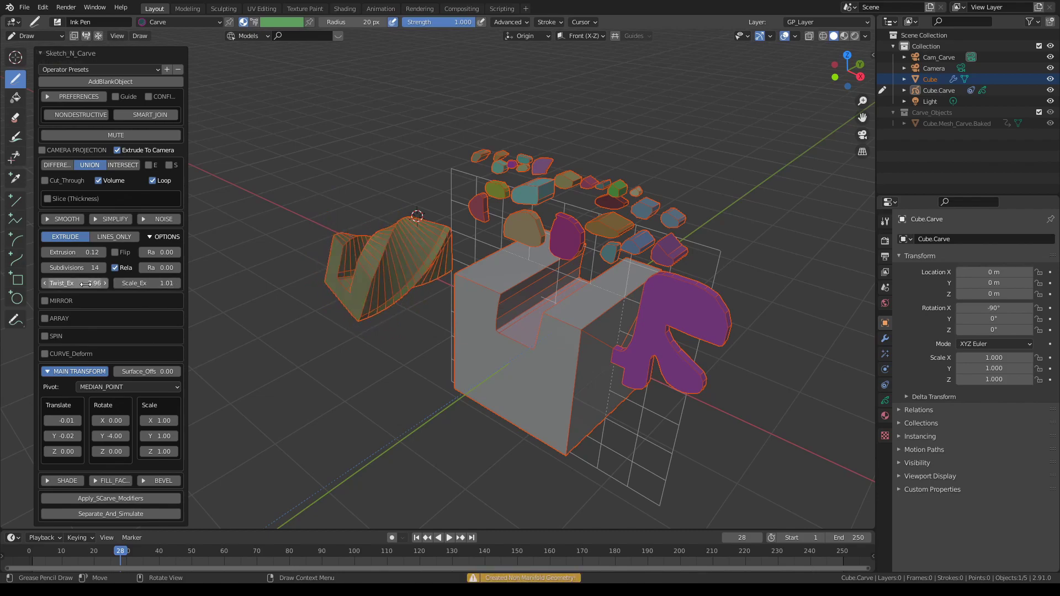
drag(89, 252, 93, 253)
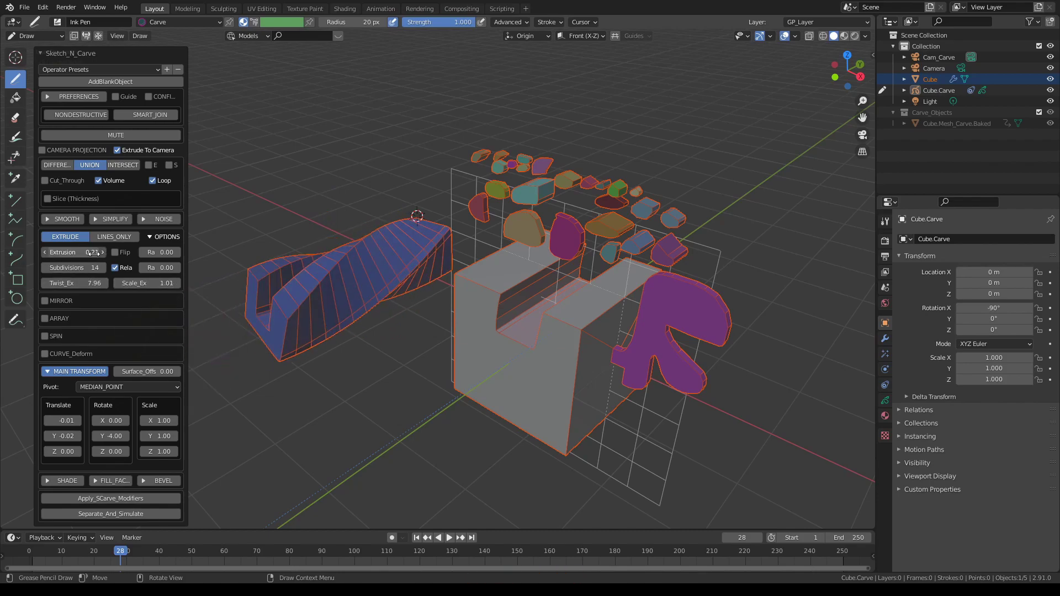
drag(148, 284, 140, 283)
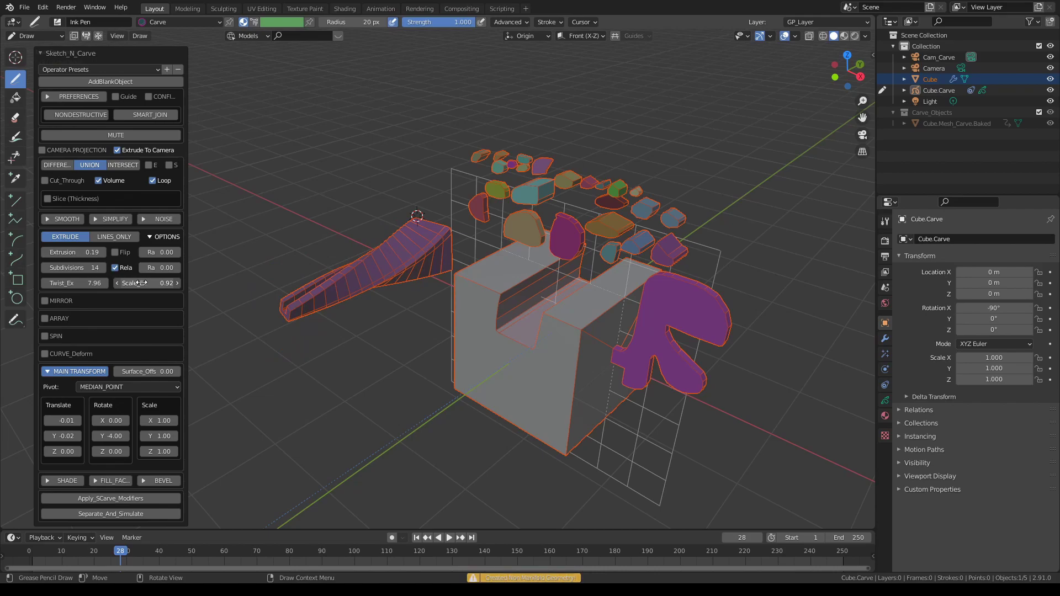
drag(77, 252, 64, 254)
- Reset the C-shaped profile's extrusion scale, twist and subdivisions to their default values
right_click(148, 282)
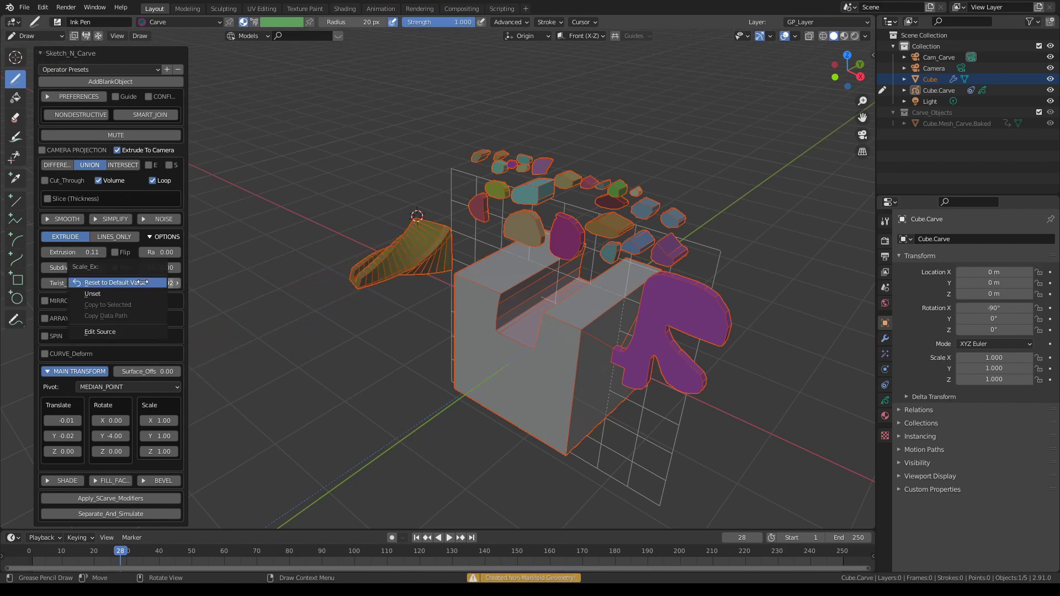
click(141, 283)
right_click(80, 283)
click(79, 283)
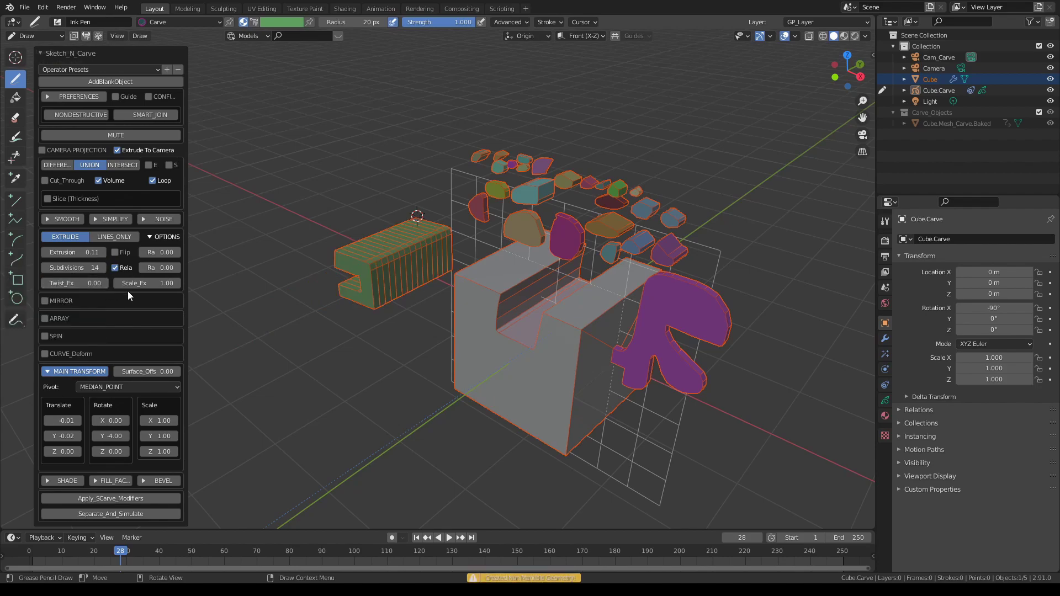
right_click(84, 270)
click(83, 270)
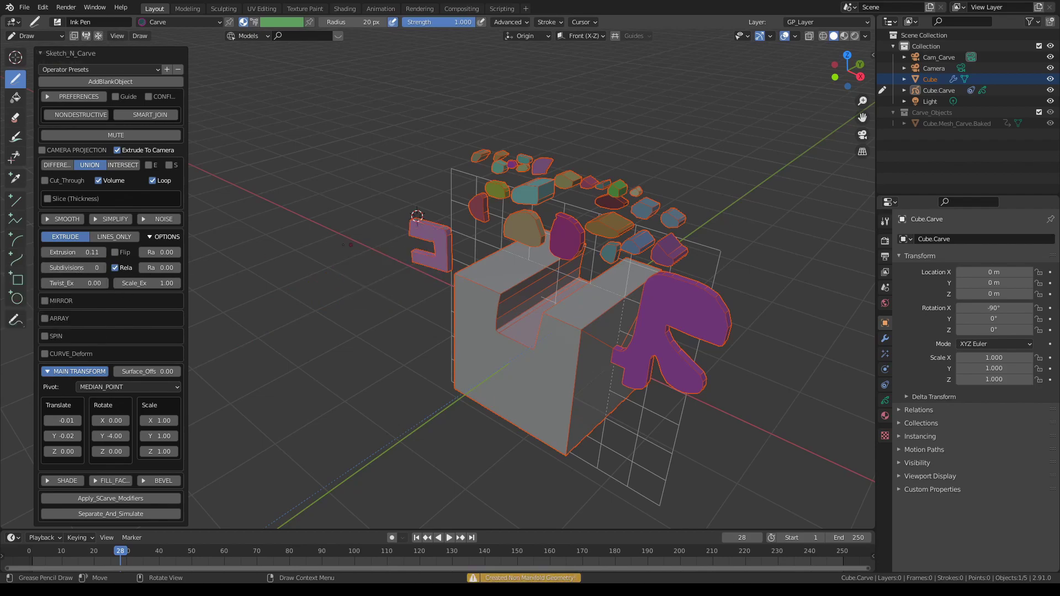
- Set the extrusion of the C-shaped profile to 0.36
drag(85, 253, 105, 253)
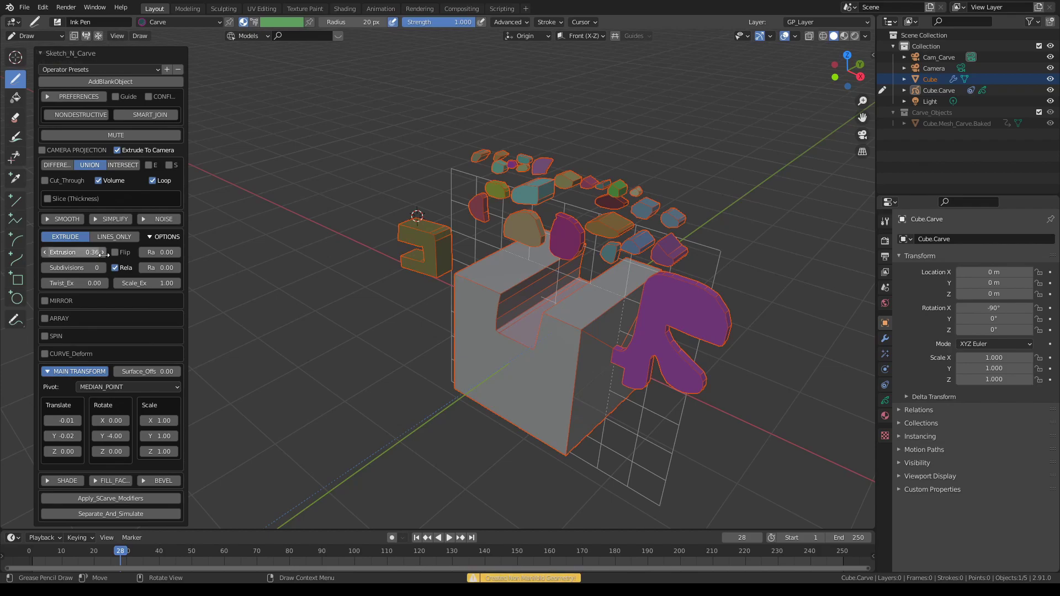
scroll(425, 256, up, 4)
middle_drag(435, 261, 454, 252)
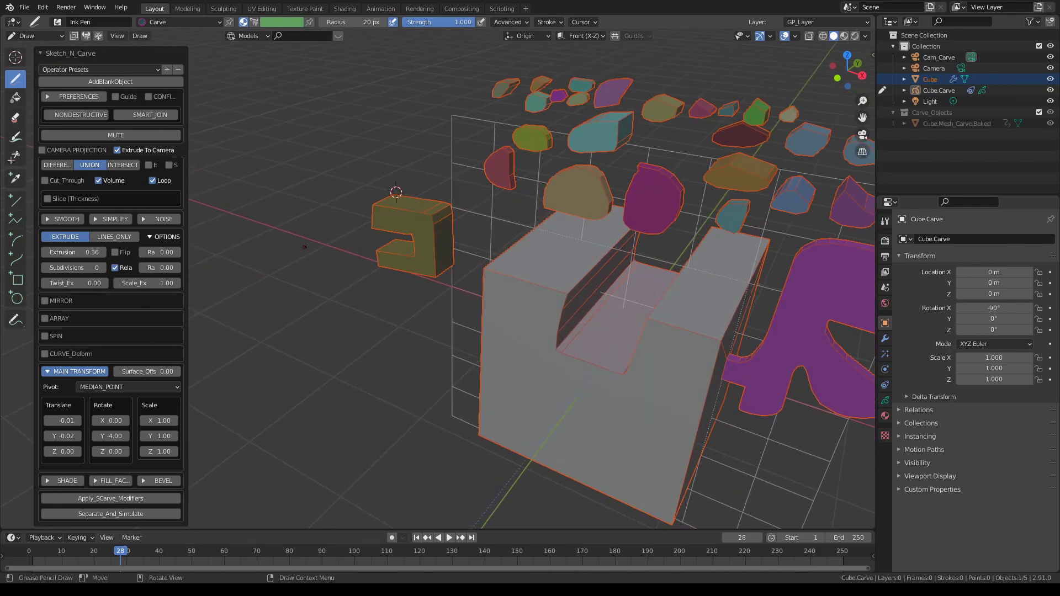
middle_drag(329, 258, 437, 255)
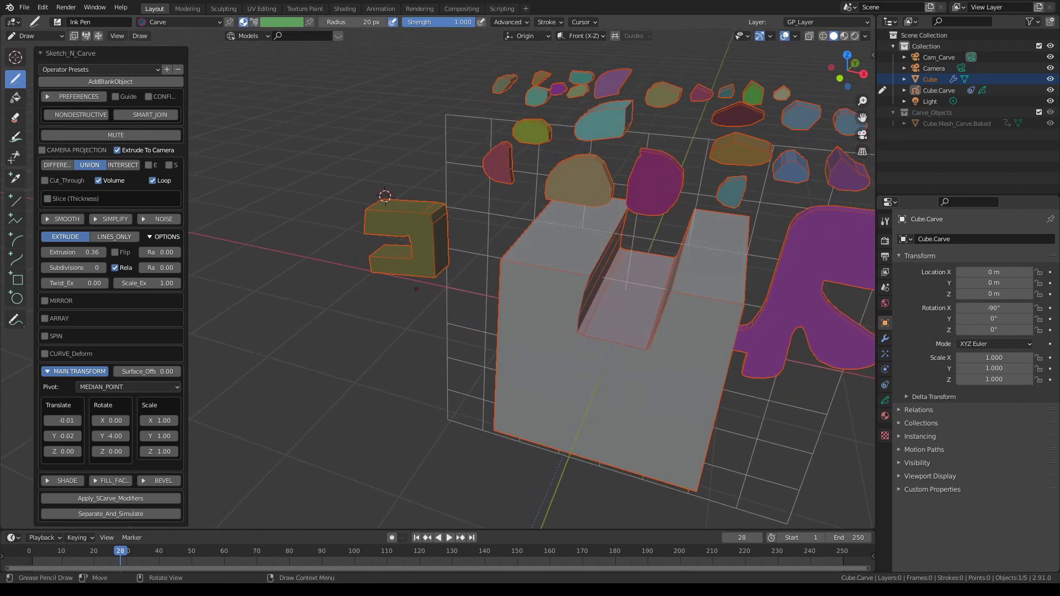